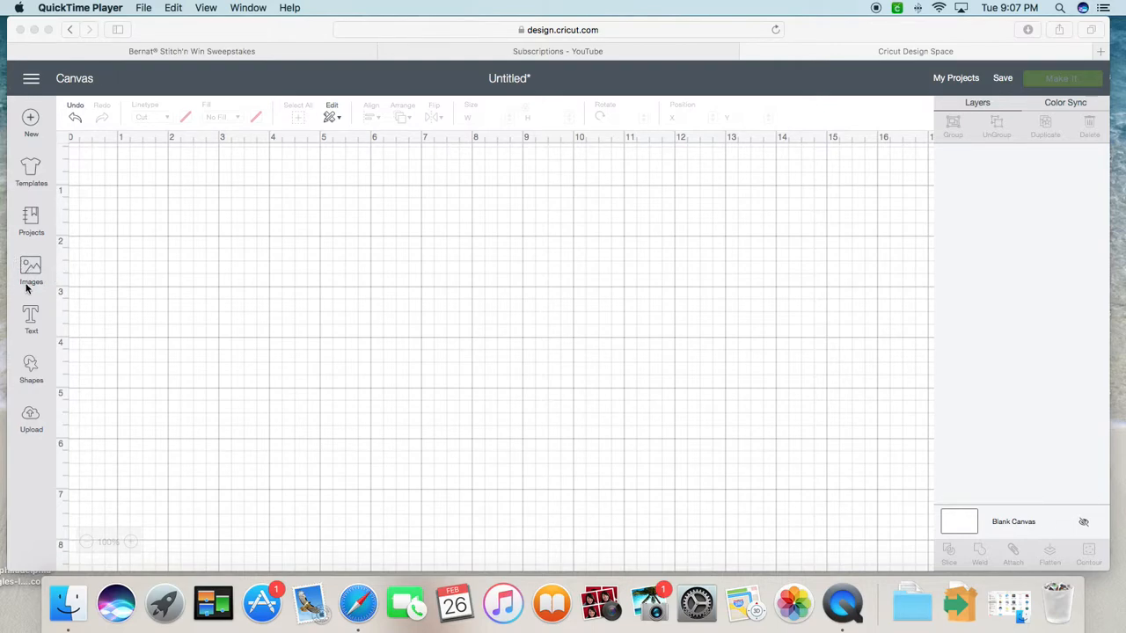
Browse the image library for elephant designs and select the grey and red Love Elephant image
click(32, 269)
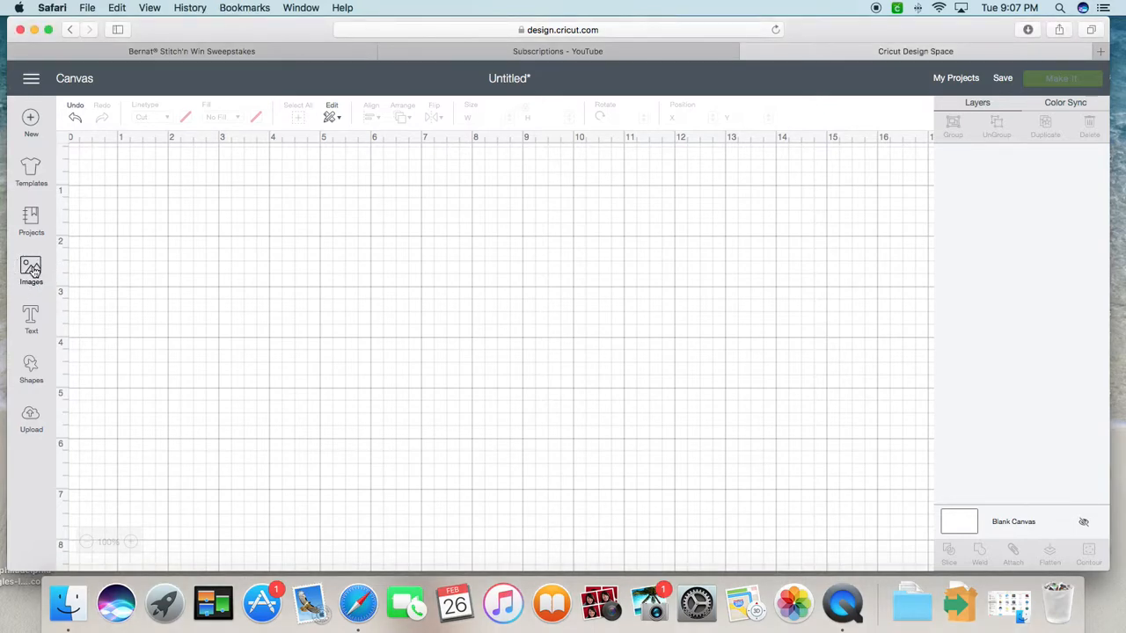
click(32, 269)
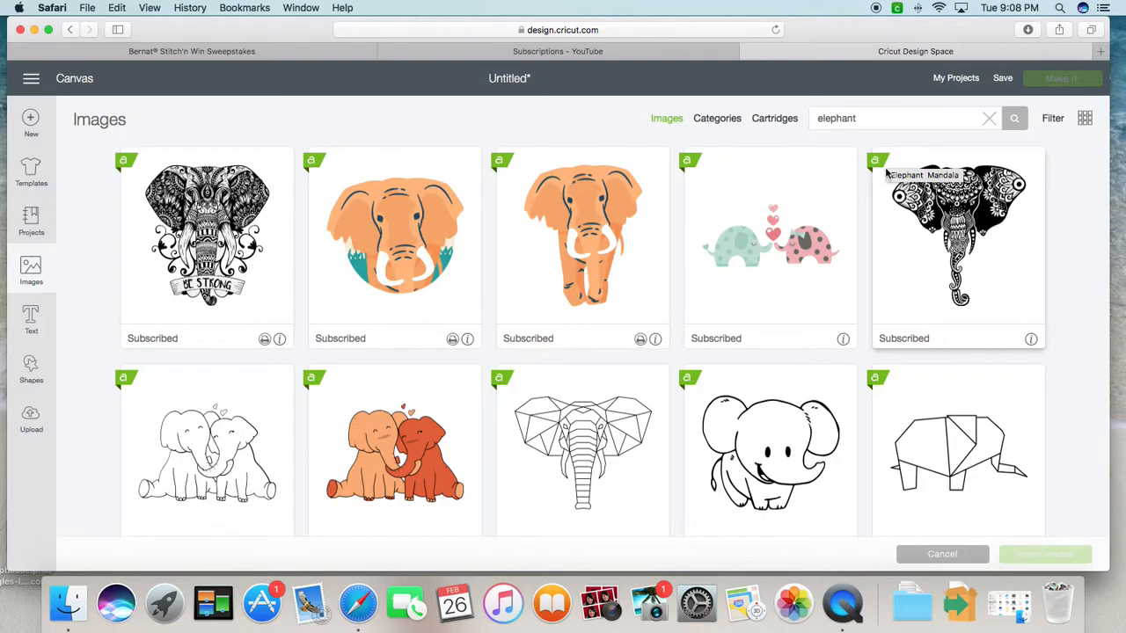
scroll(890, 297, down, 3)
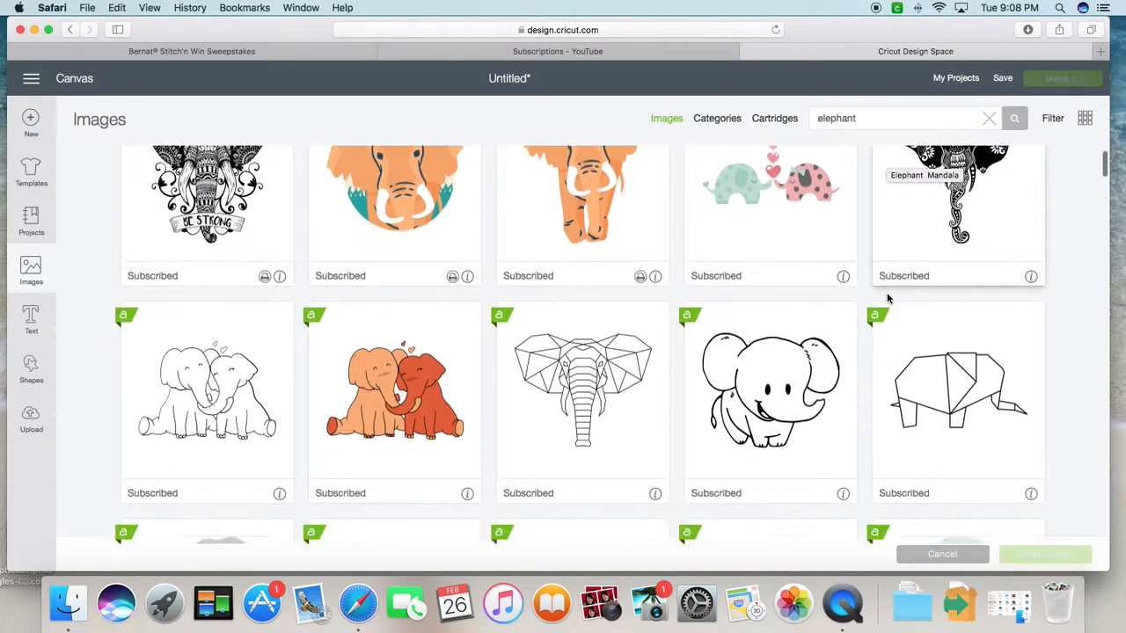
scroll(887, 299, down, 10)
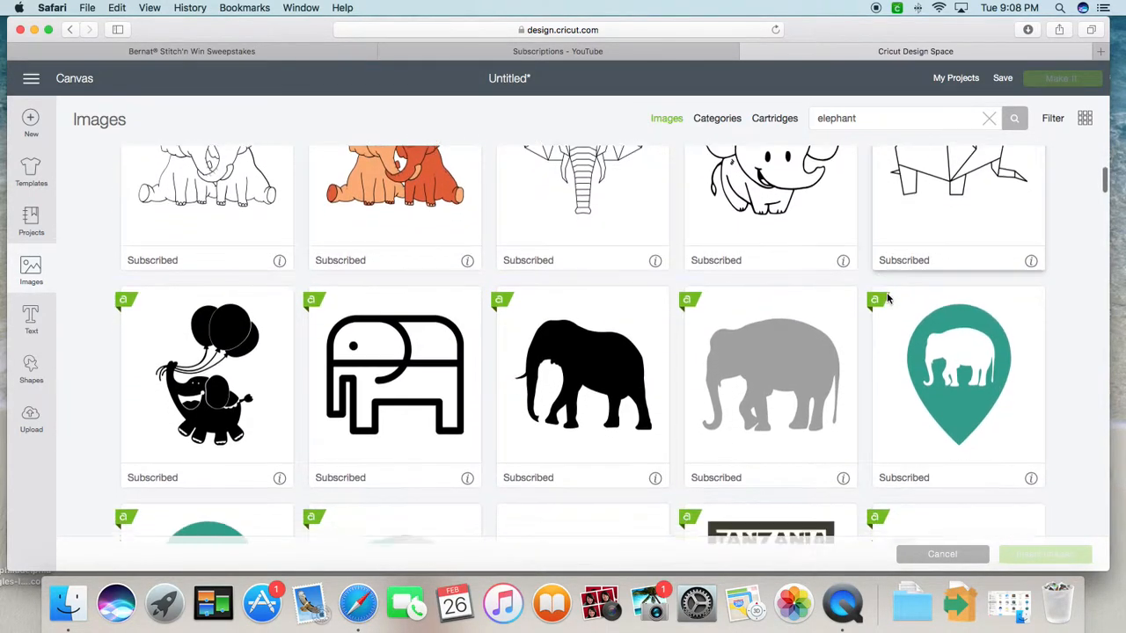
scroll(886, 299, down, 8)
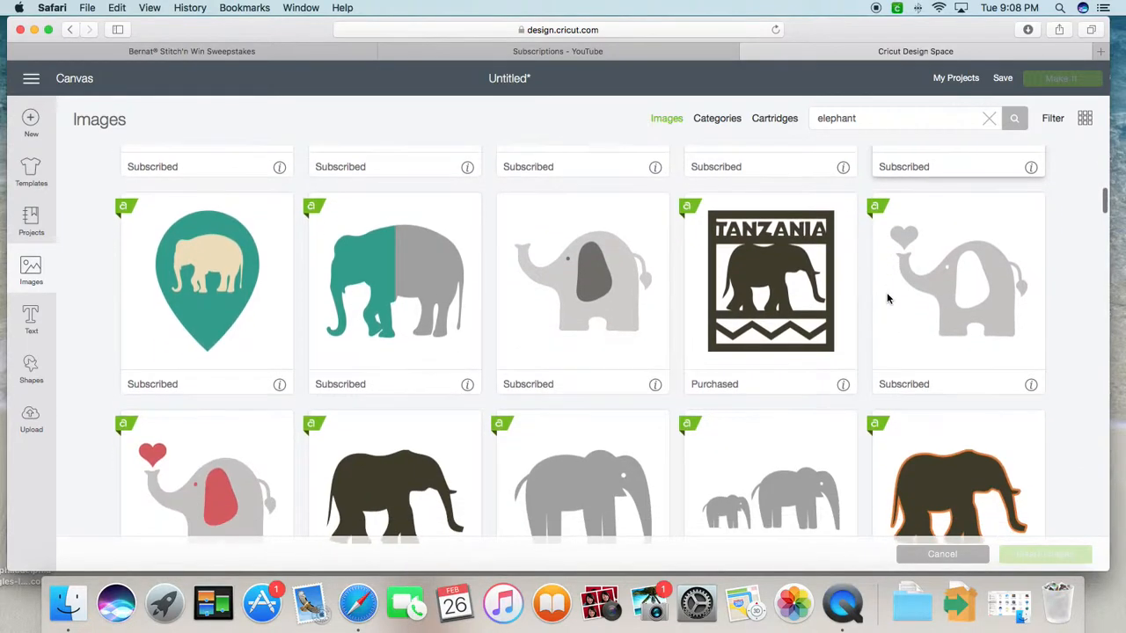
scroll(887, 299, down, 1)
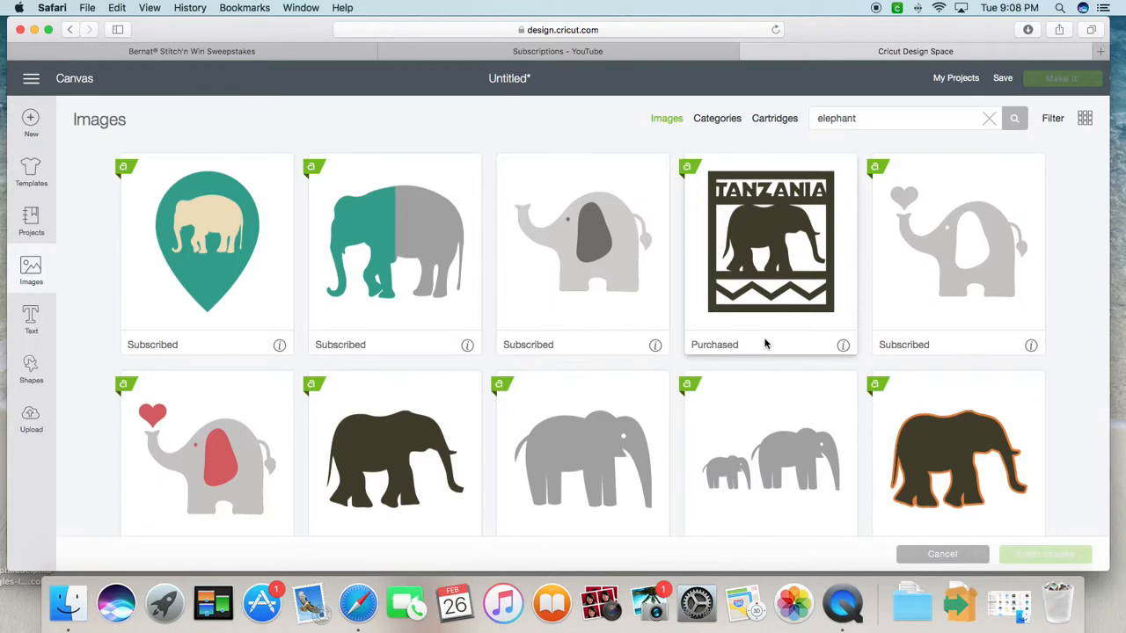
scroll(749, 346, down, 2)
scroll(749, 349, down, 2)
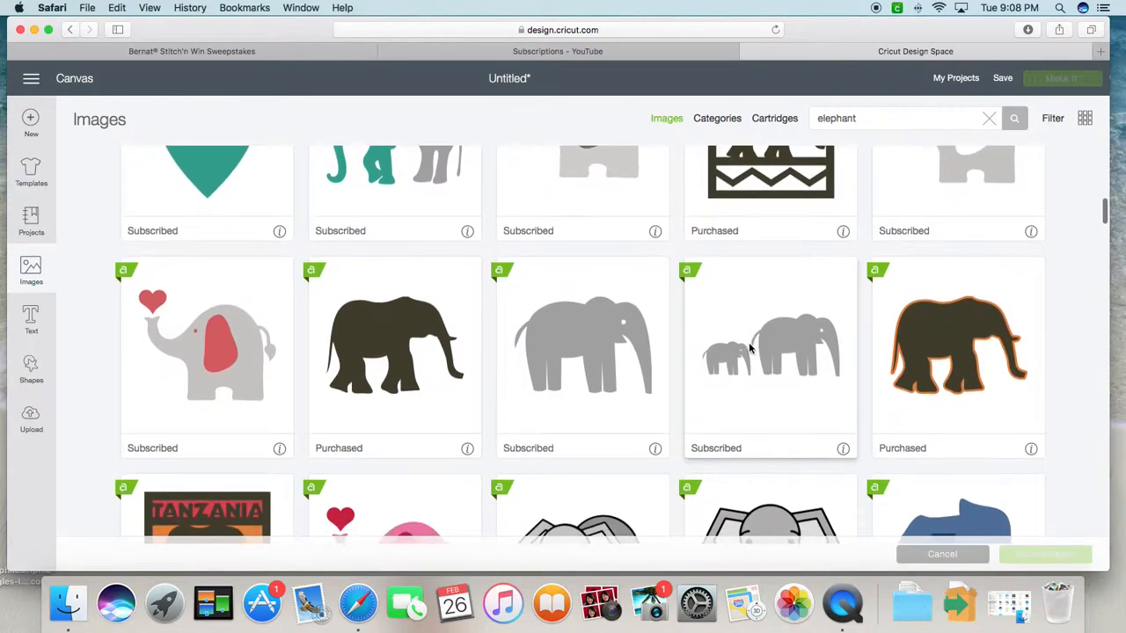
click(256, 357)
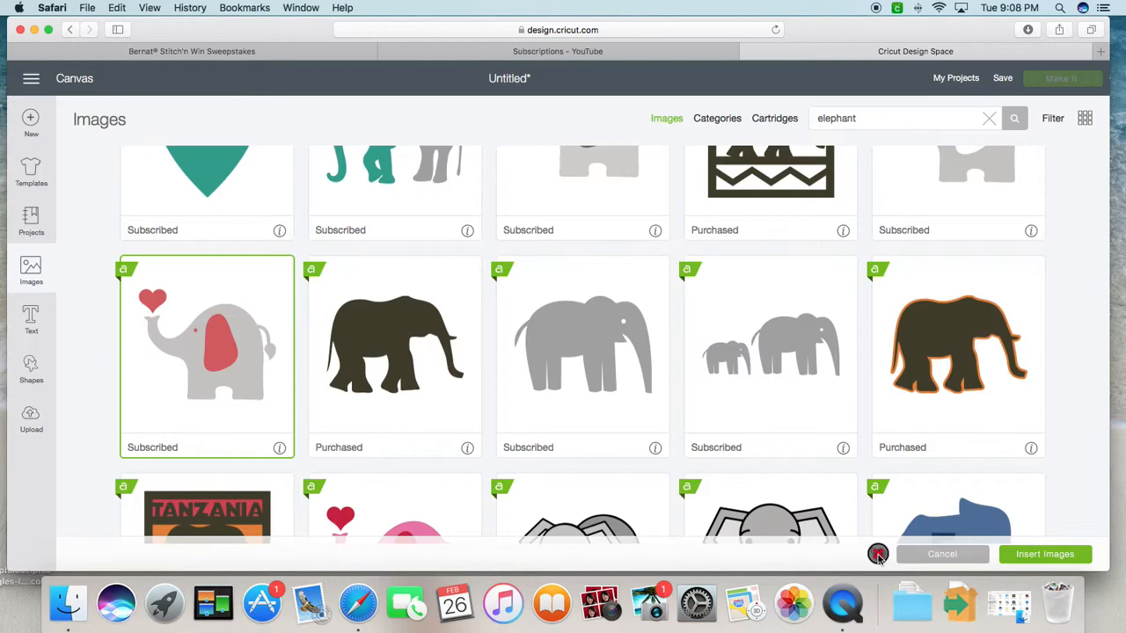
Add the plain grey elephant to the image selection and remove it from the selection again
click(600, 384)
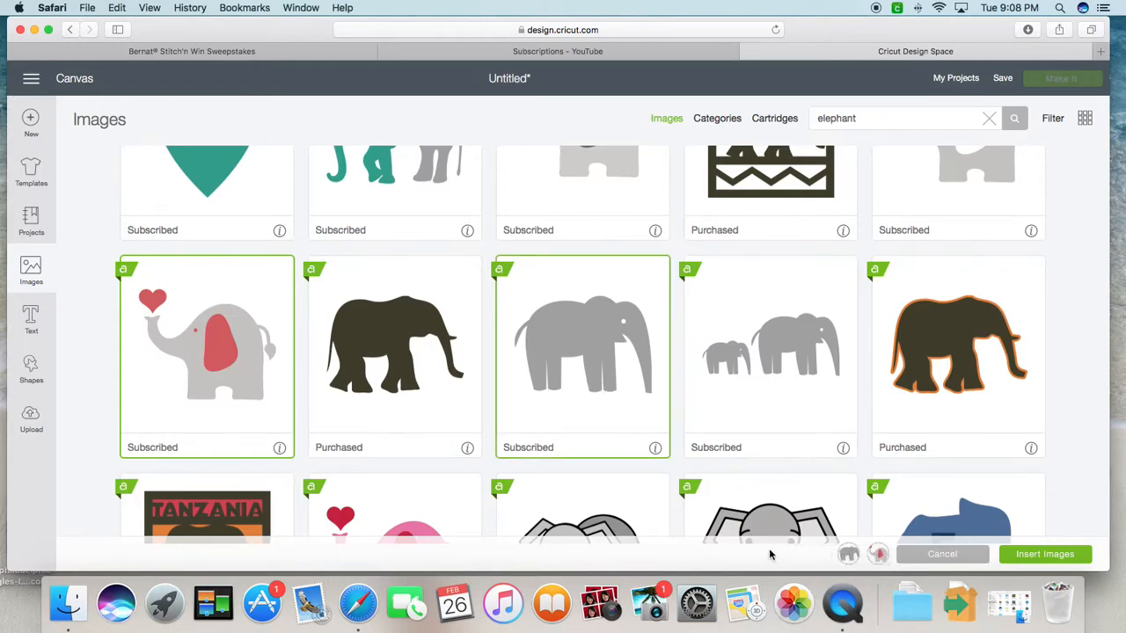
mouse_move(849, 554)
click(849, 554)
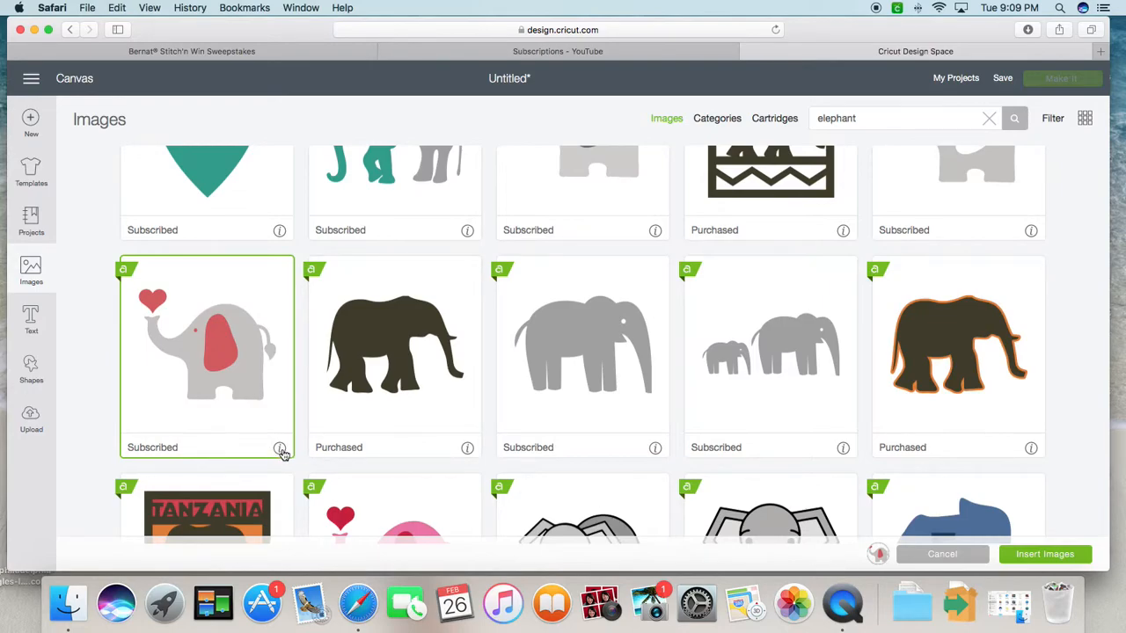
Check the Love Elephant image's details, insert it on the canvas and move it to about X 5.18, Y 1.57
mouse_move(282, 452)
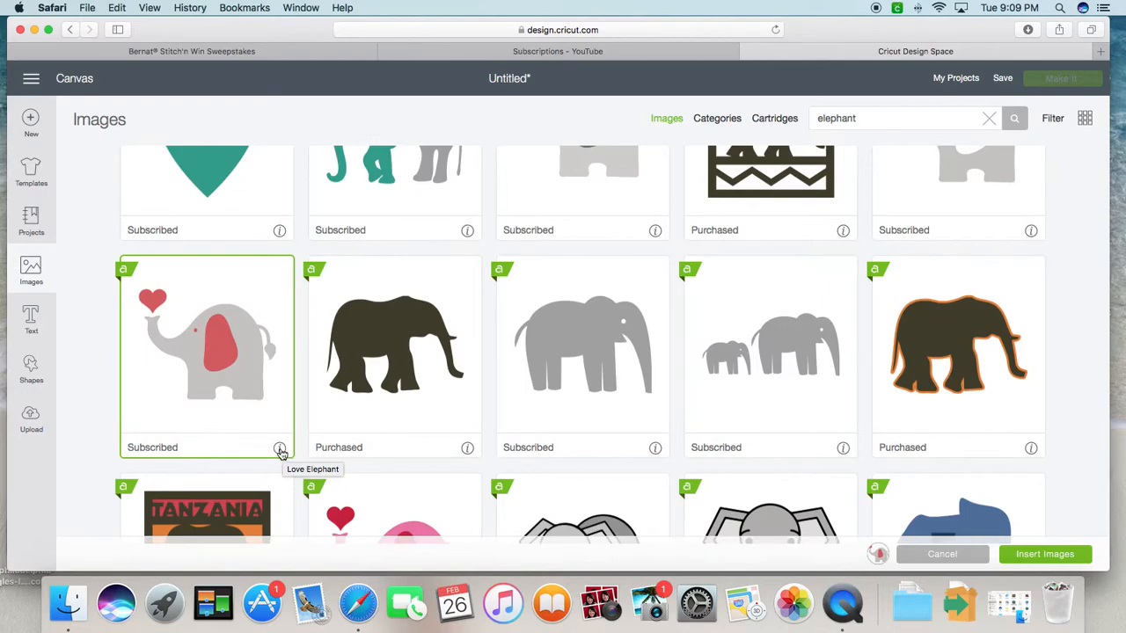
click(279, 450)
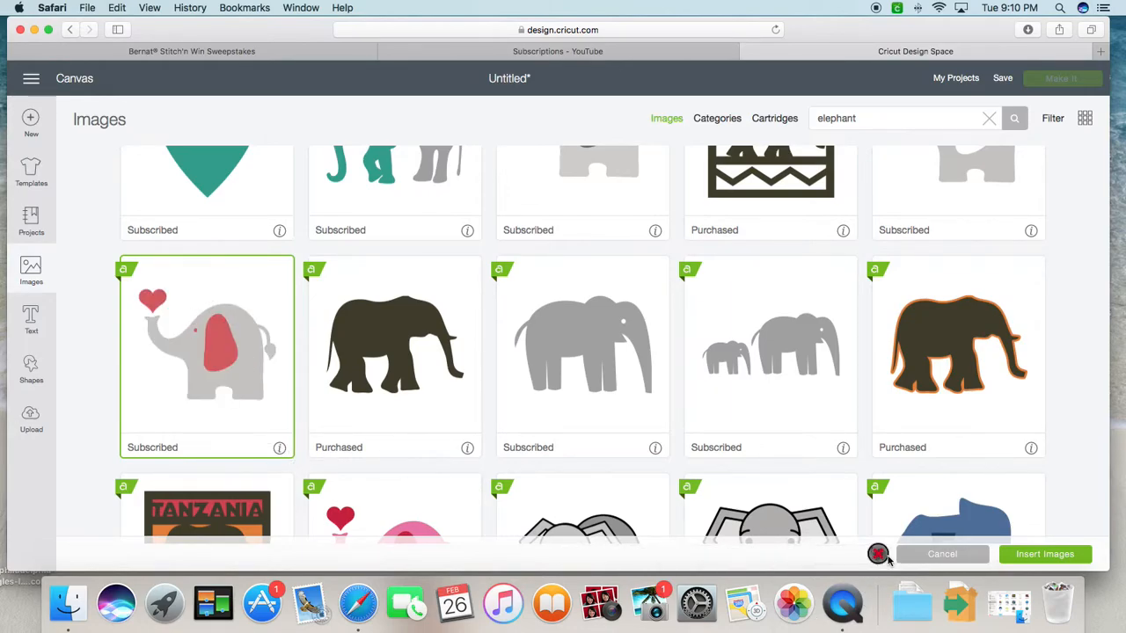
click(1038, 555)
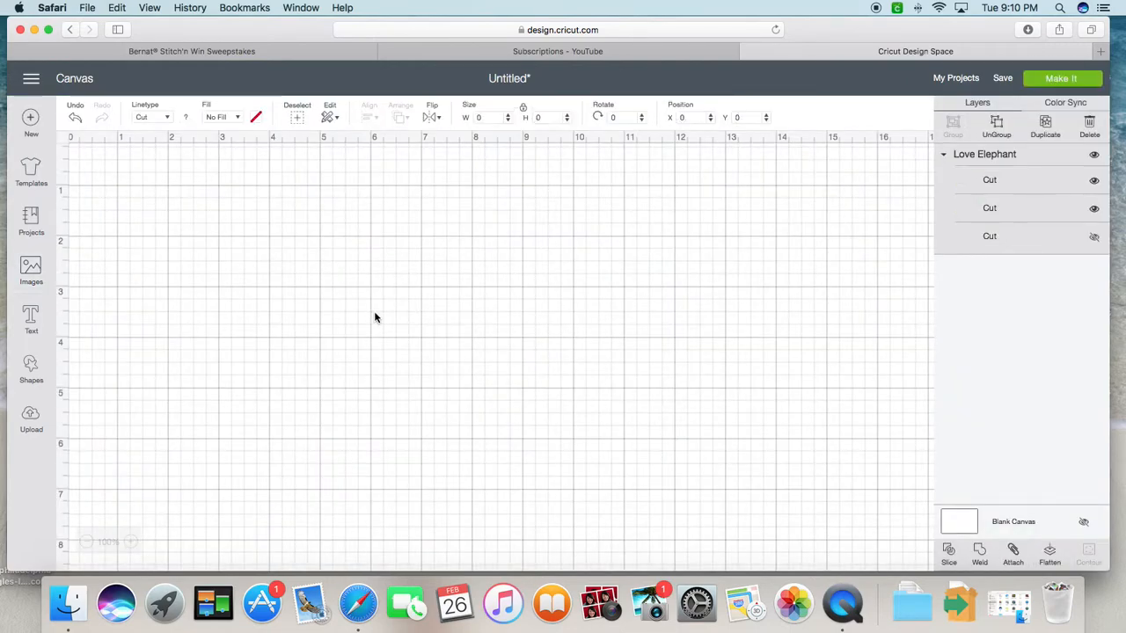
drag(360, 354, 445, 255)
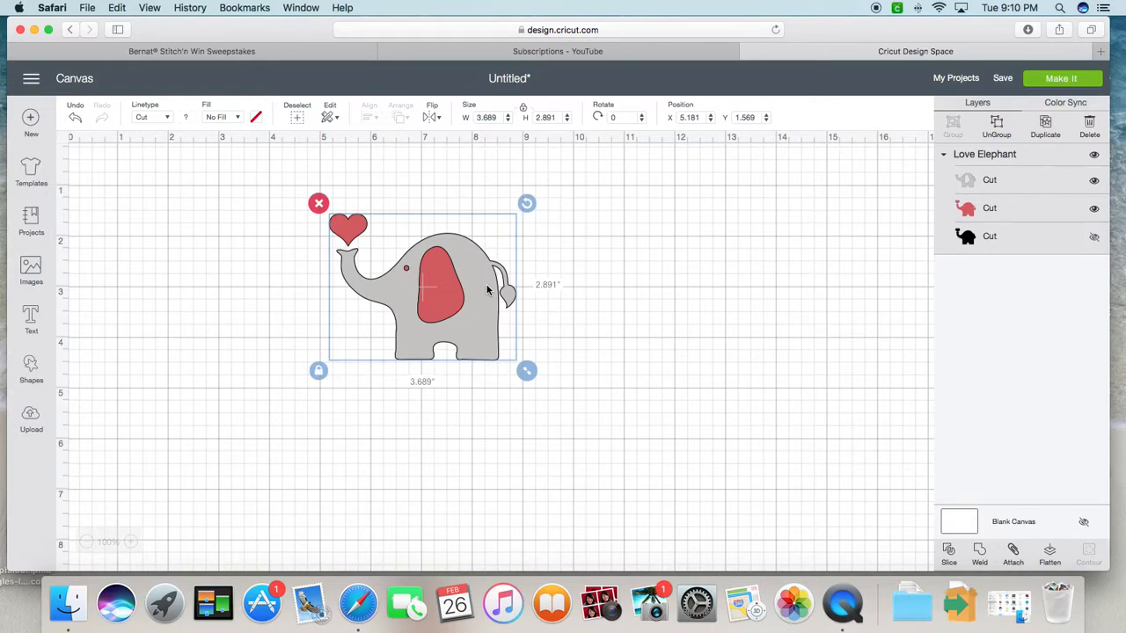
scroll(487, 290, down, 1)
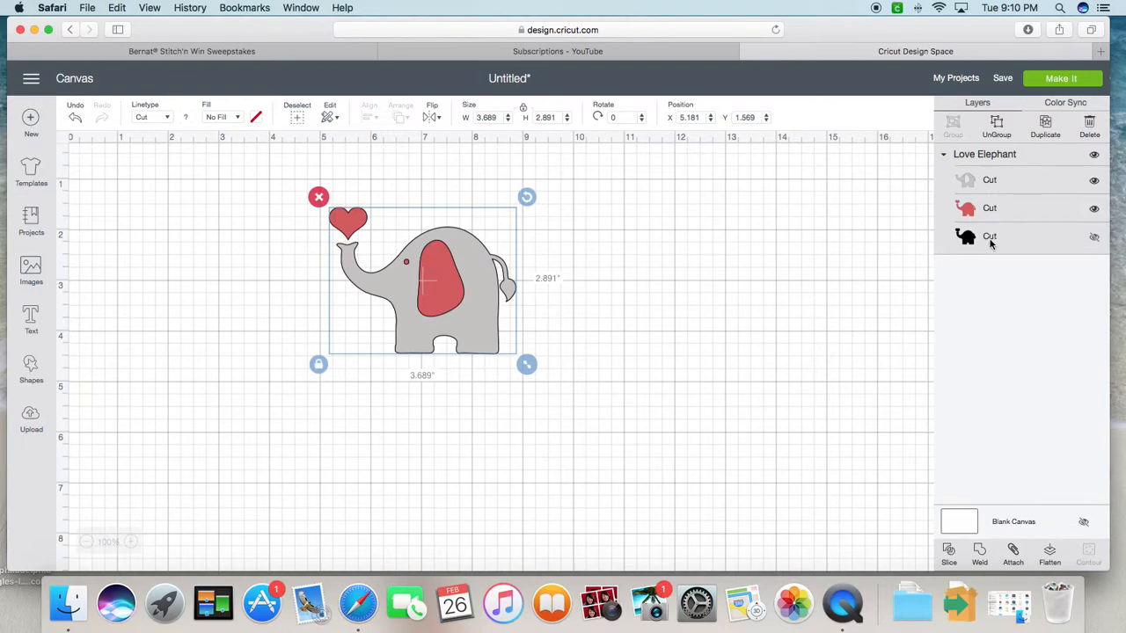
Toggle the visibility of the black layer and of the whole Love Elephant group, ending with all three layers shown
click(1094, 239)
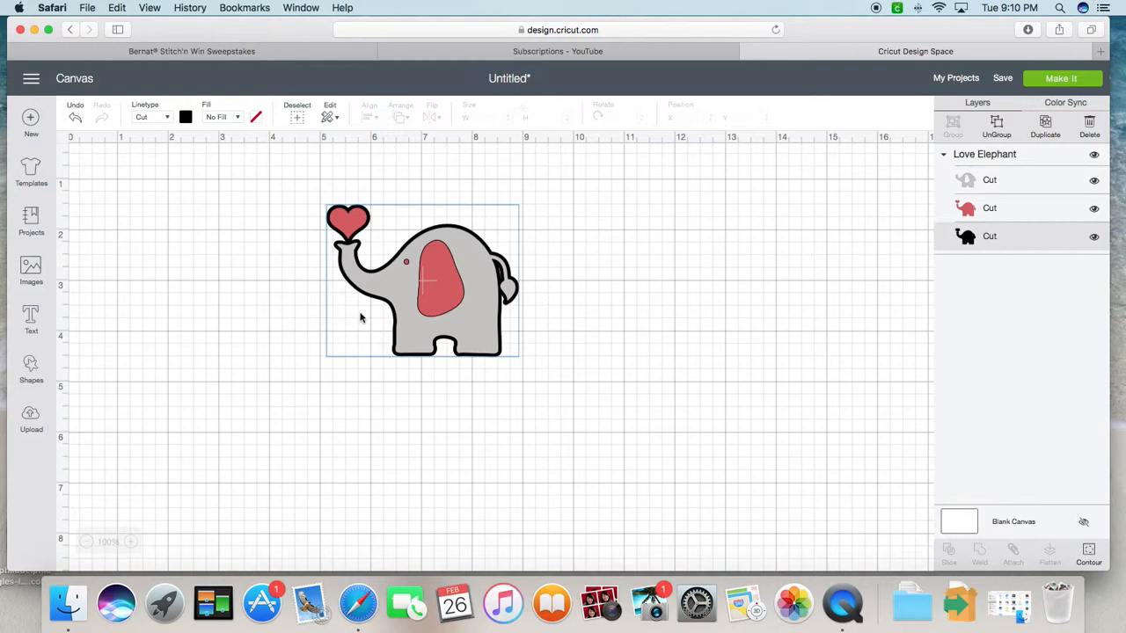
click(1095, 238)
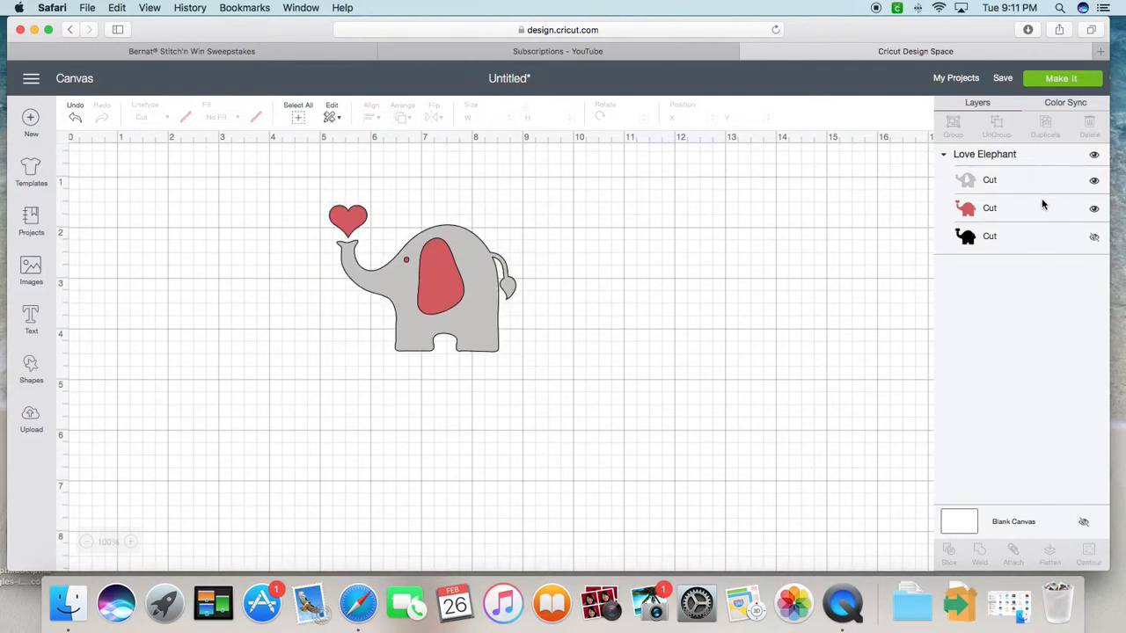
click(1094, 157)
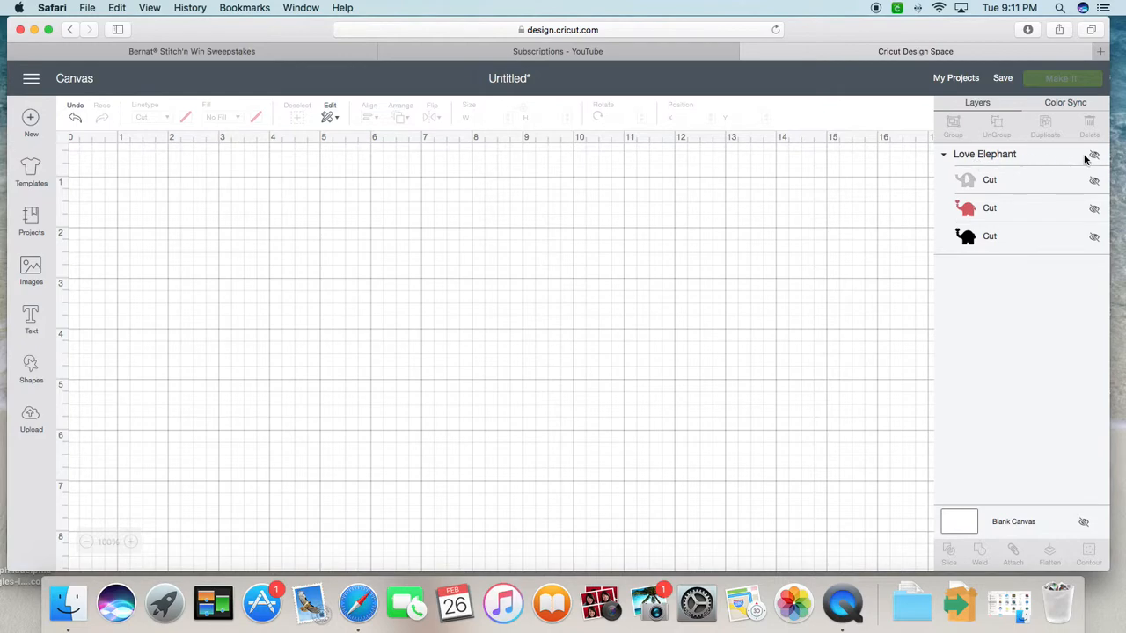
click(1095, 157)
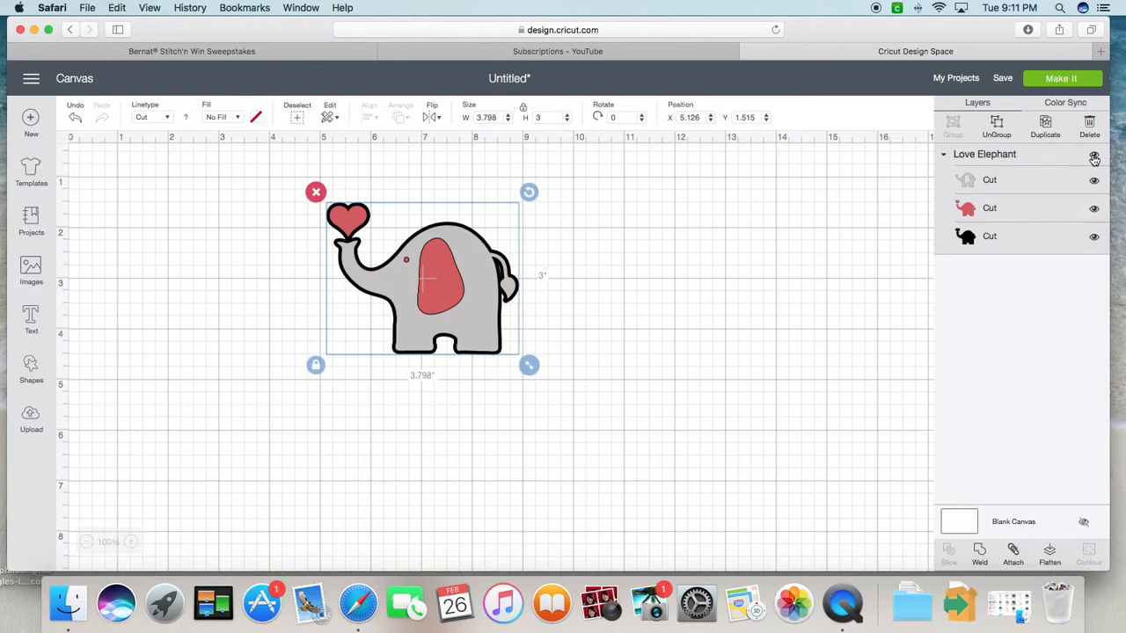
Ungroup the Love Elephant and spread its layers side by side in the order red, black, grey
drag(477, 308, 487, 309)
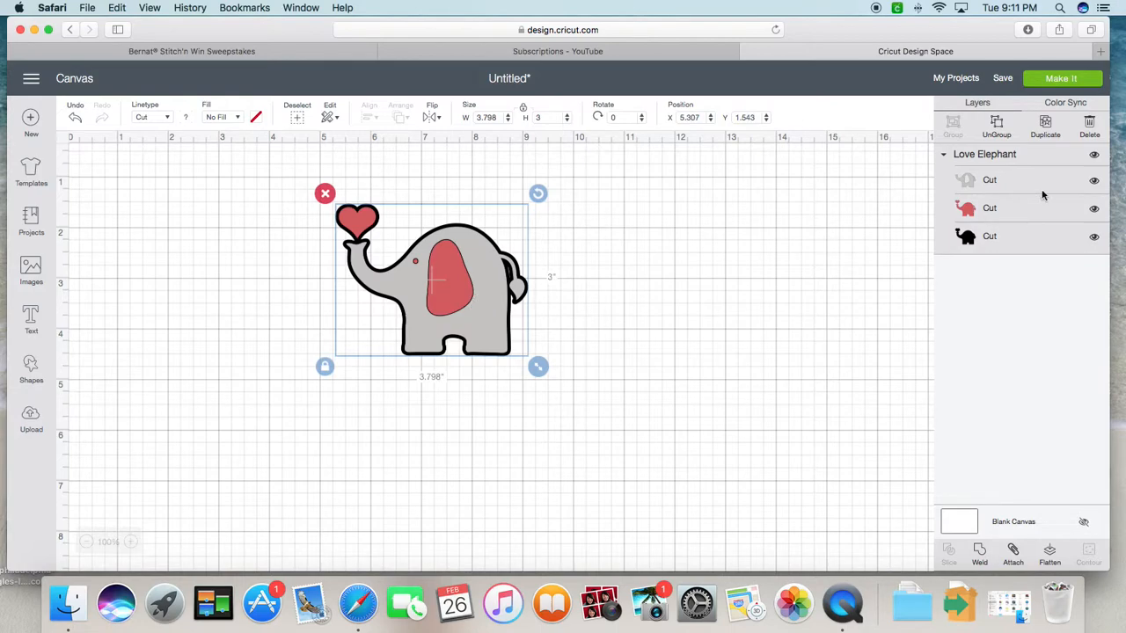
click(1001, 128)
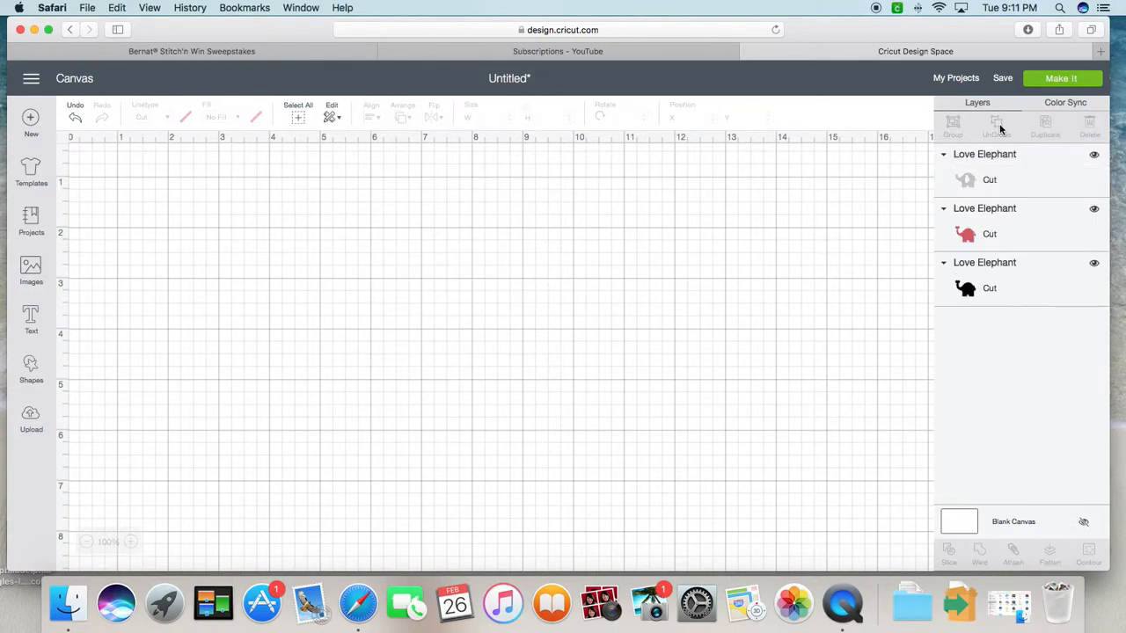
drag(483, 299, 571, 299)
mouse_move(304, 316)
mouse_down()
mouse_move(322, 297)
mouse_move(324, 309)
mouse_up()
drag(496, 293, 501, 289)
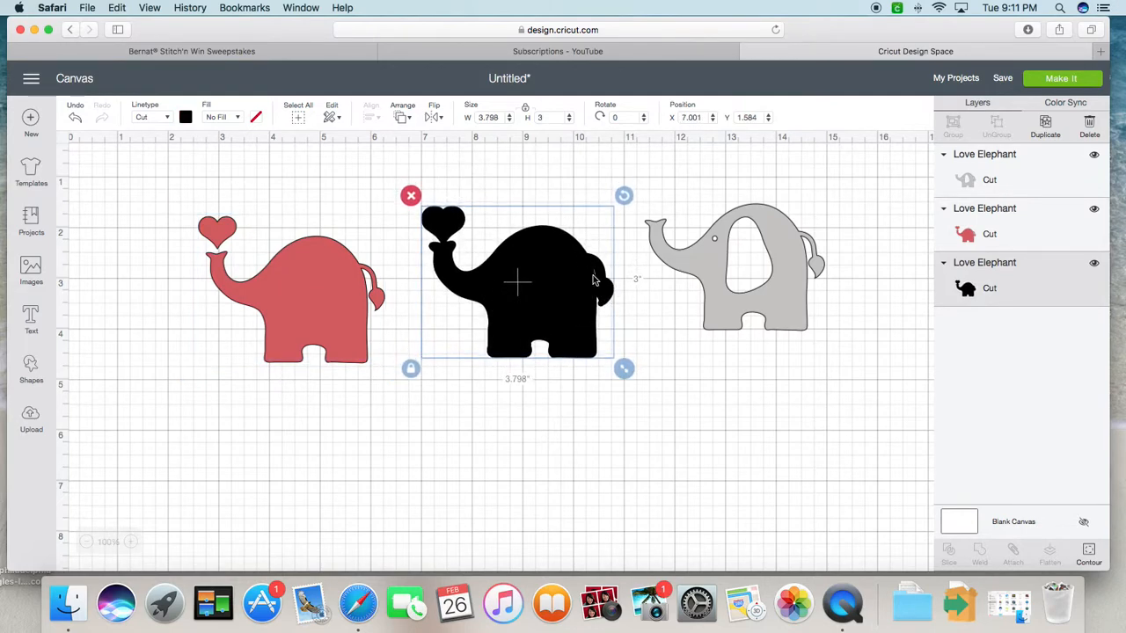
mouse_move(778, 286)
mouse_down()
mouse_move(587, 314)
mouse_move(568, 297)
mouse_move(565, 315)
mouse_move(581, 298)
mouse_move(573, 289)
mouse_move(786, 291)
mouse_up()
Delete the black elephant layer and move the red and grey elephants closer together
click(548, 315)
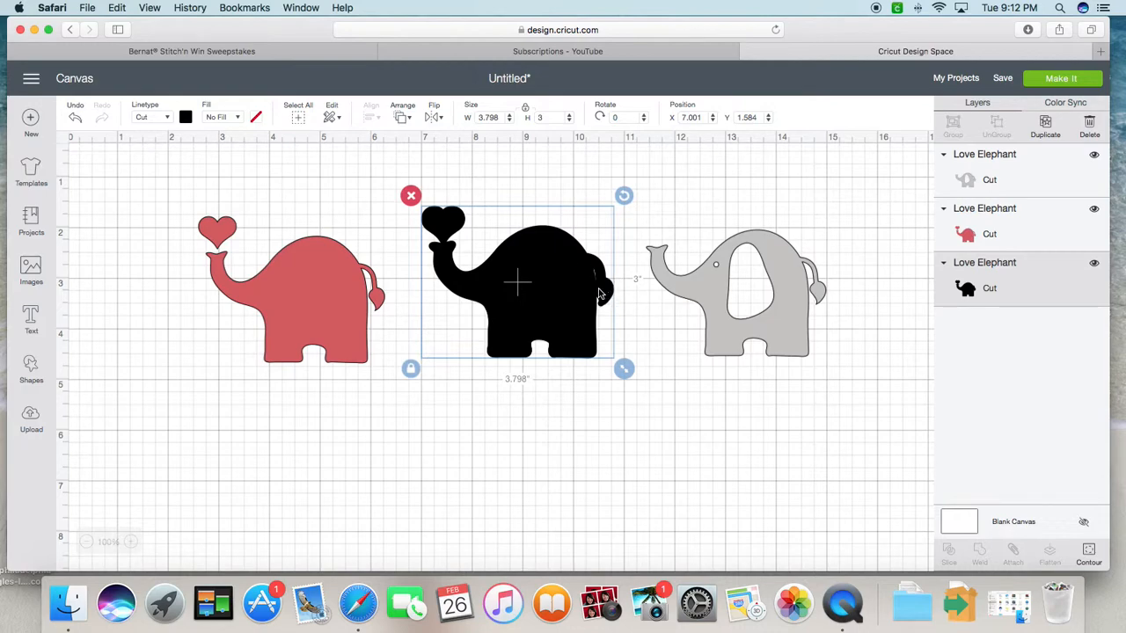
click(410, 196)
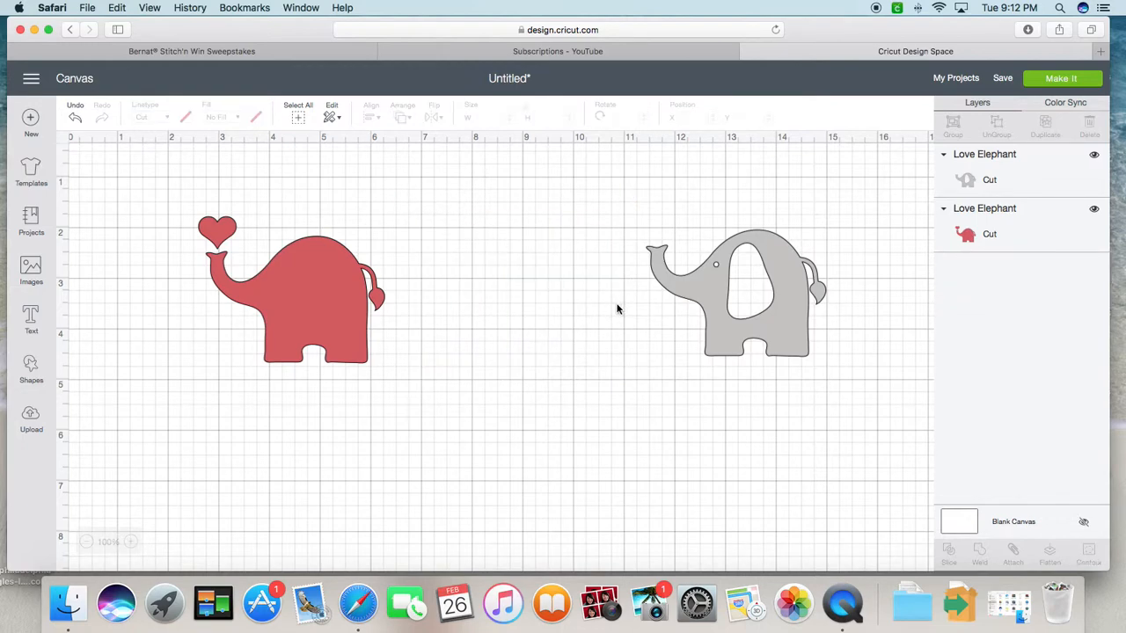
drag(331, 330, 461, 330)
drag(787, 306, 724, 309)
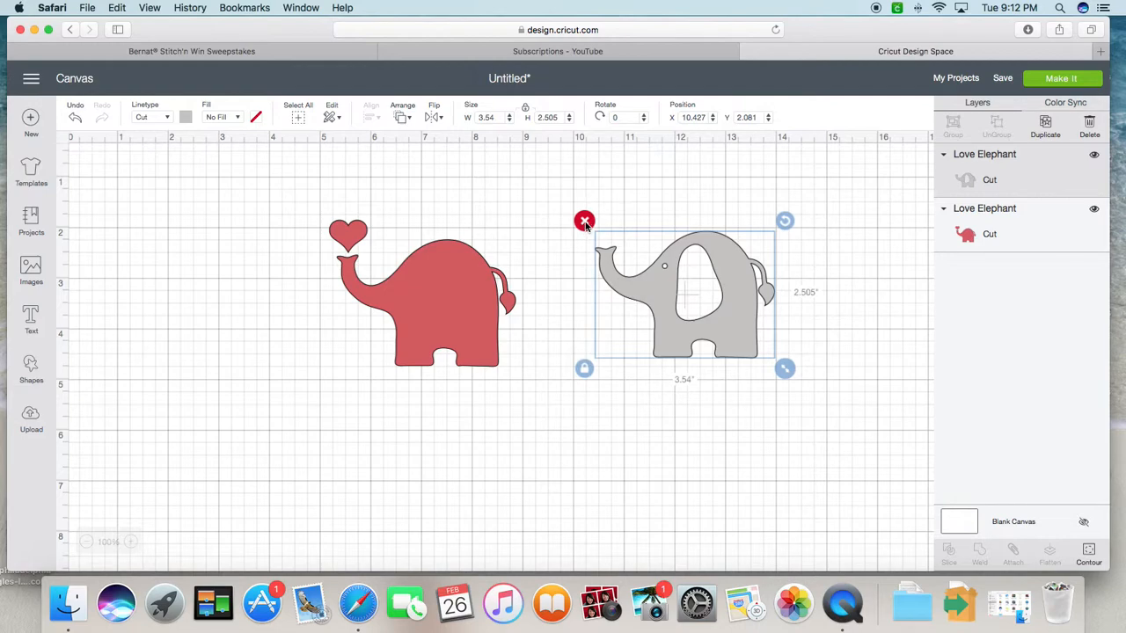
Copy and paste the red elephant, and line up the two red elephants beside the grey one without overlap
click(449, 316)
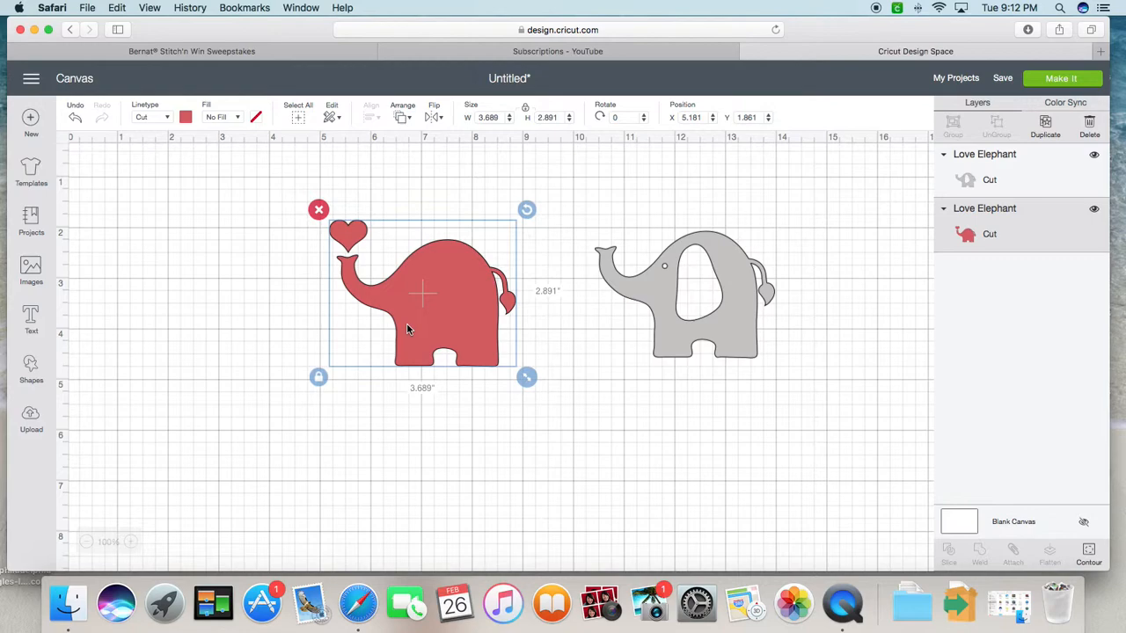
click(971, 184)
click(965, 232)
click(433, 306)
key(super+c)
key(super+v)
drag(440, 318, 235, 296)
drag(405, 306, 452, 305)
drag(272, 307, 297, 317)
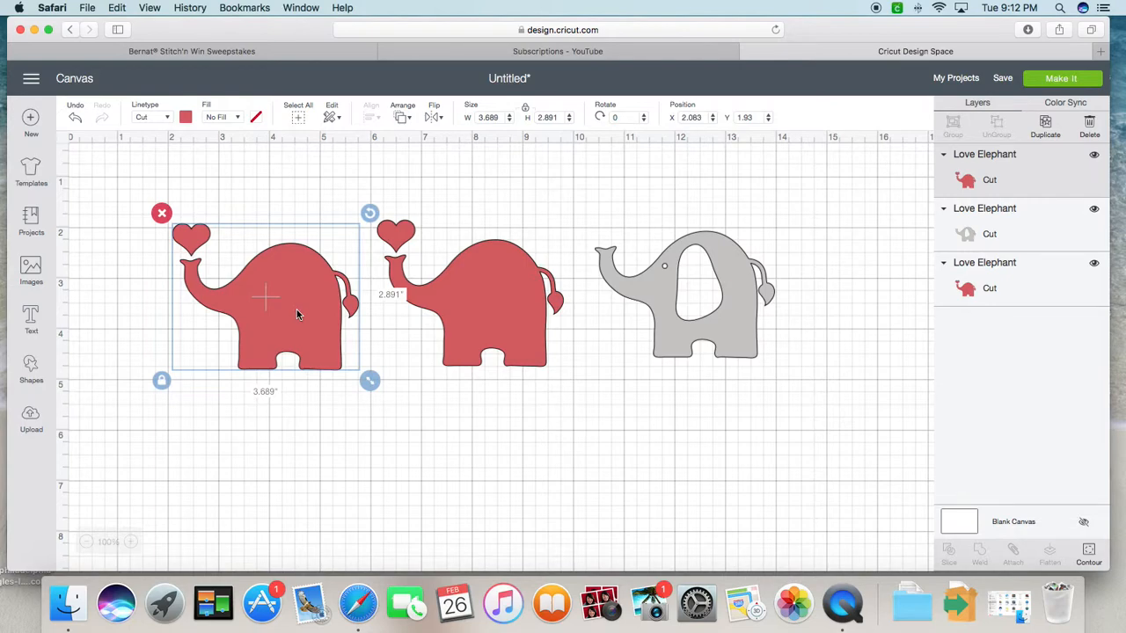
click(333, 117)
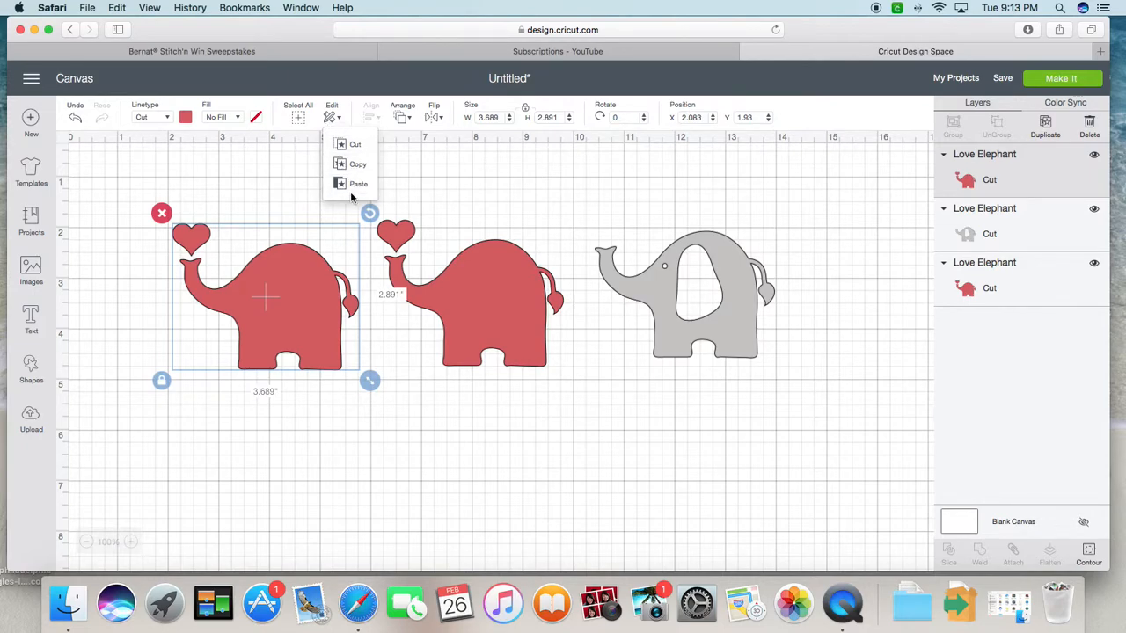
click(505, 205)
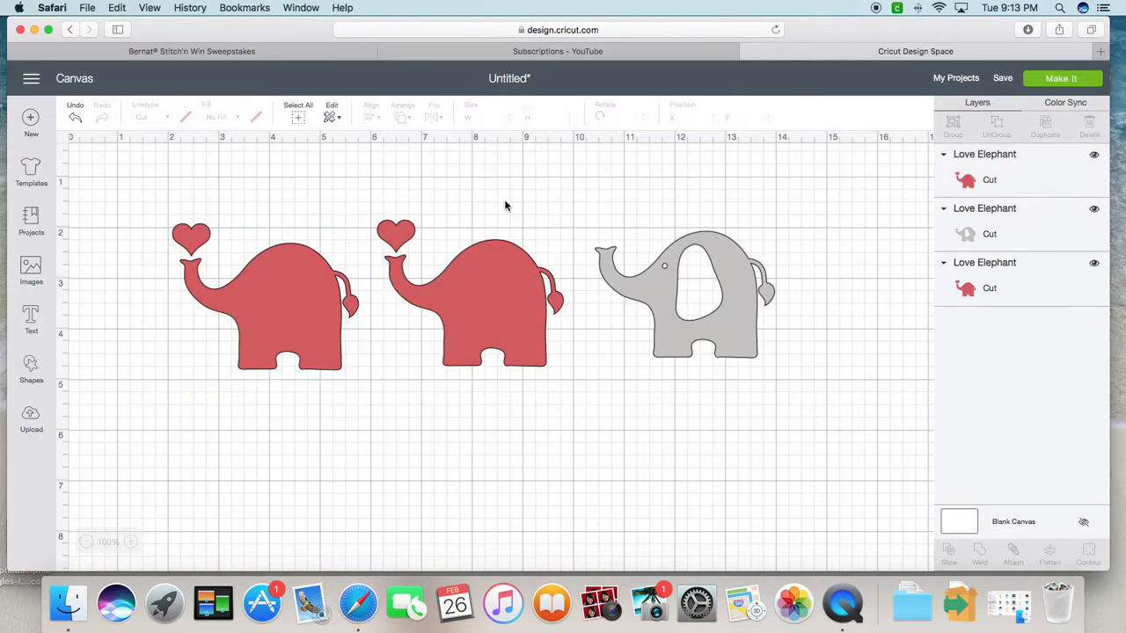
click(506, 298)
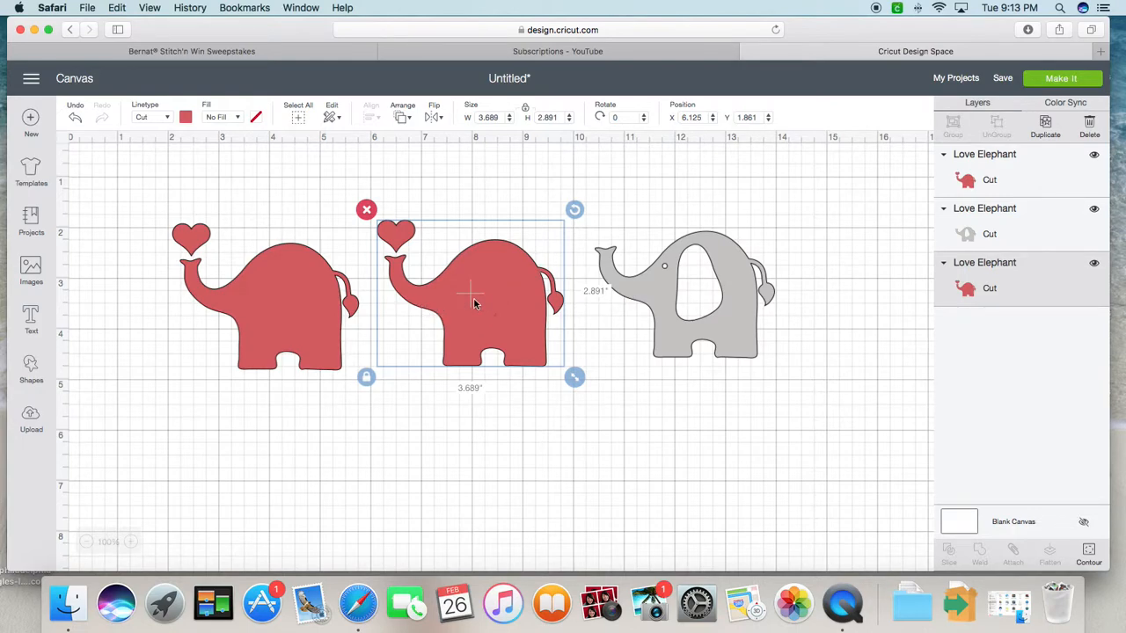
Hide the heart contour of the leftmost red elephant, keeping only its elephant body
click(262, 303)
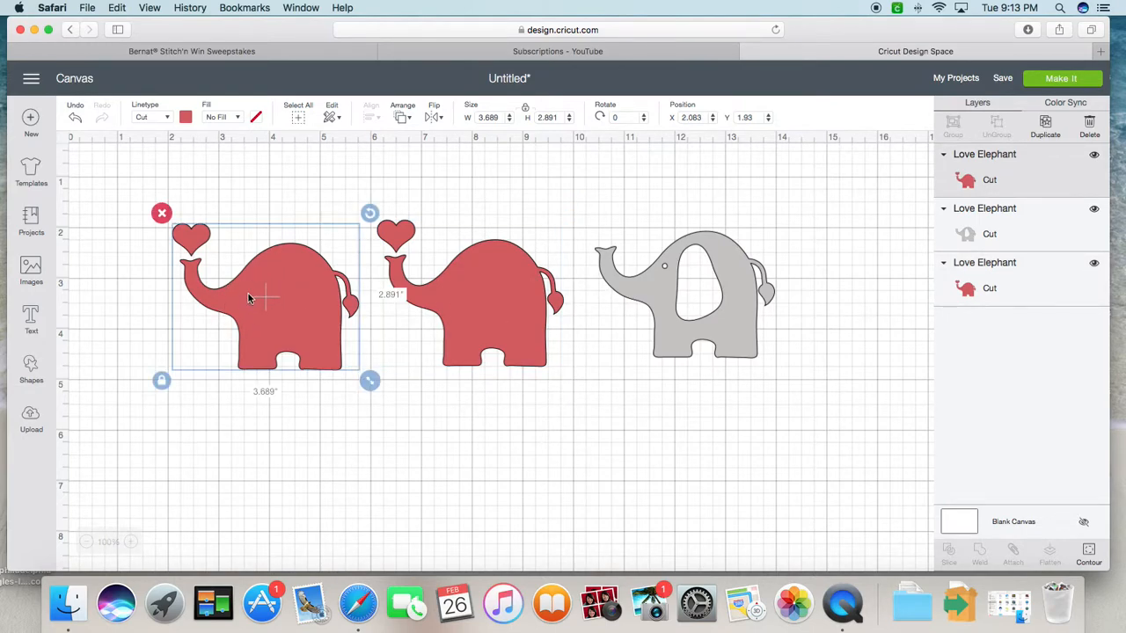
click(1089, 552)
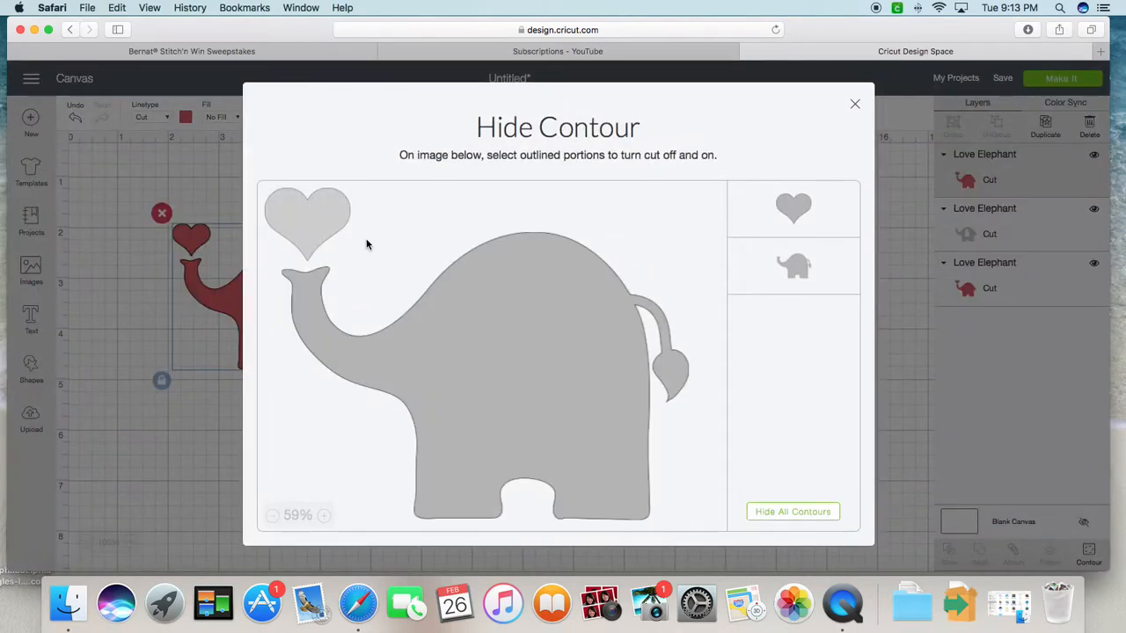
click(309, 219)
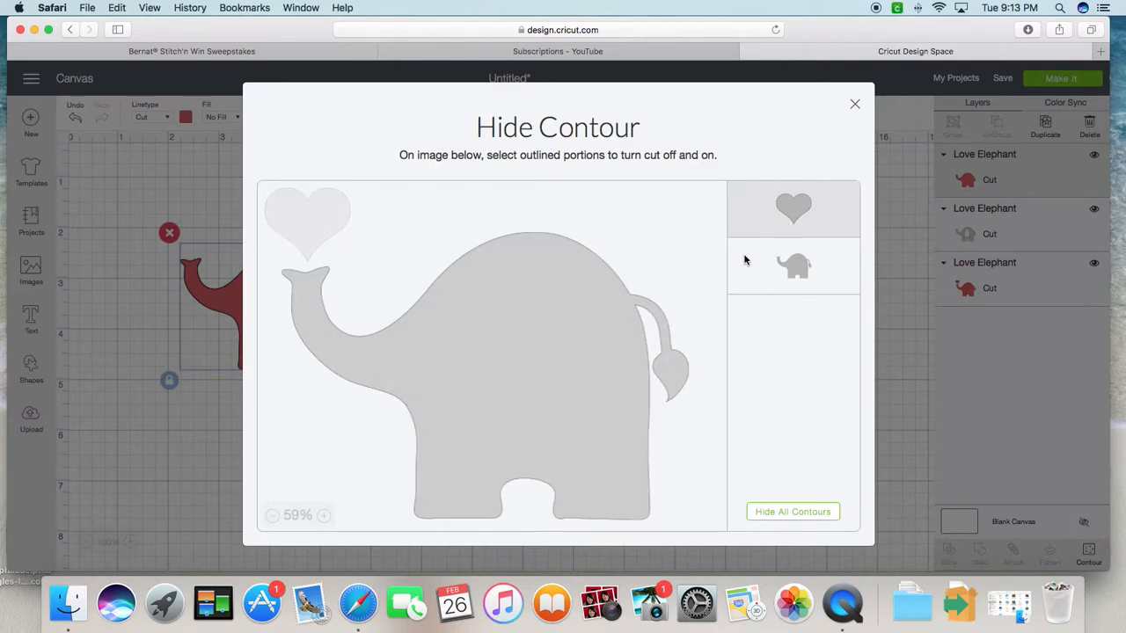
click(203, 390)
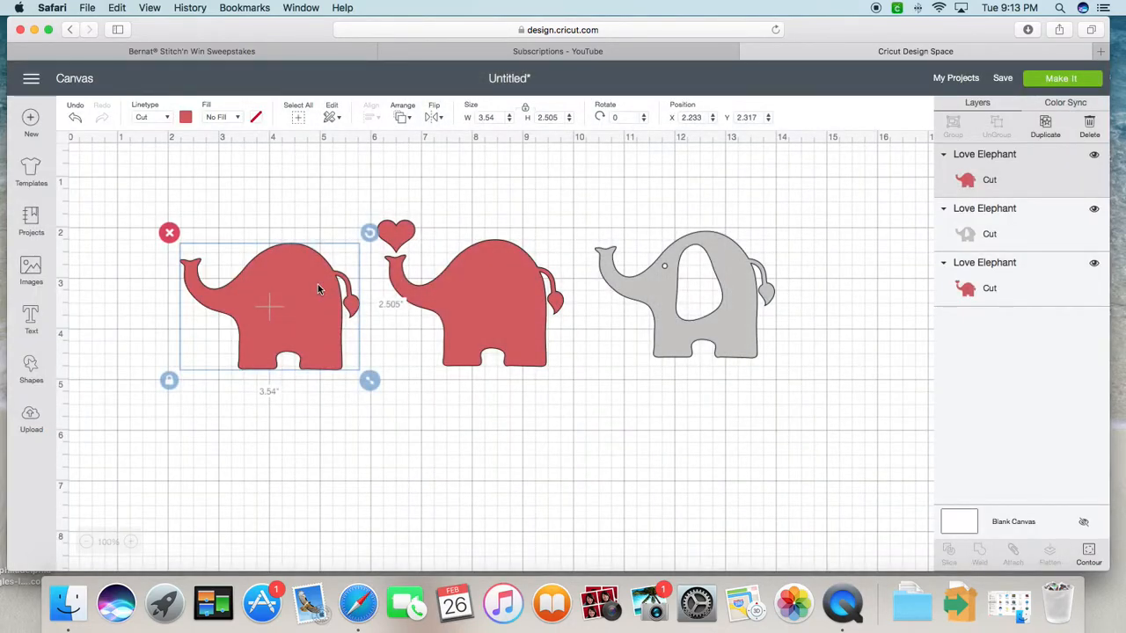
Hide the elephant body contour of the middle red elephant, keeping only its heart
click(471, 293)
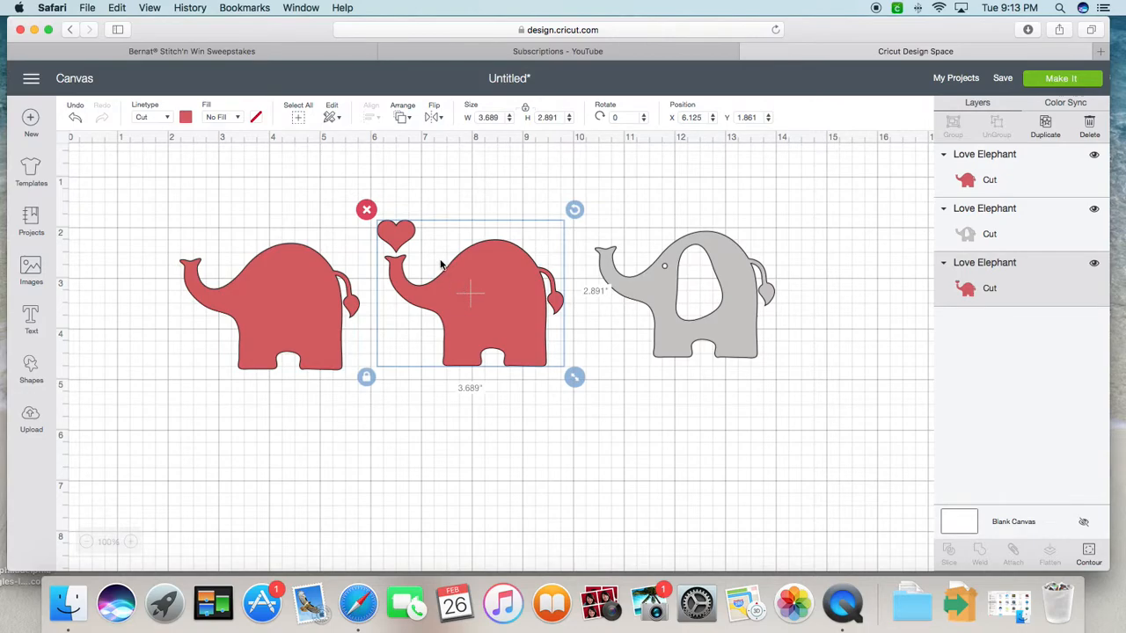
click(1089, 550)
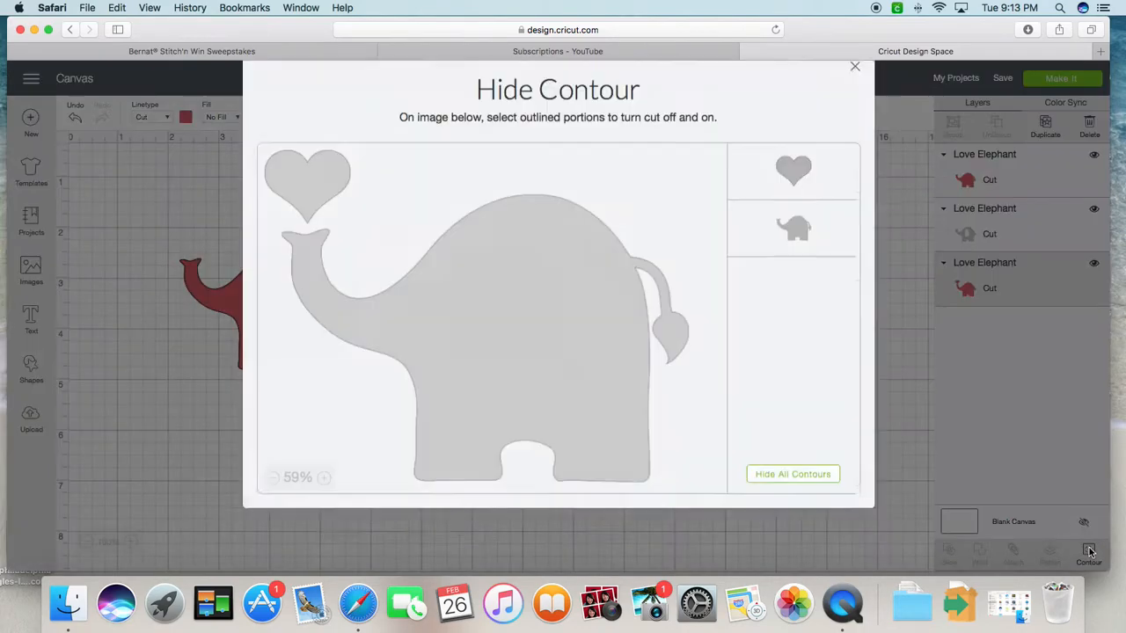
click(483, 360)
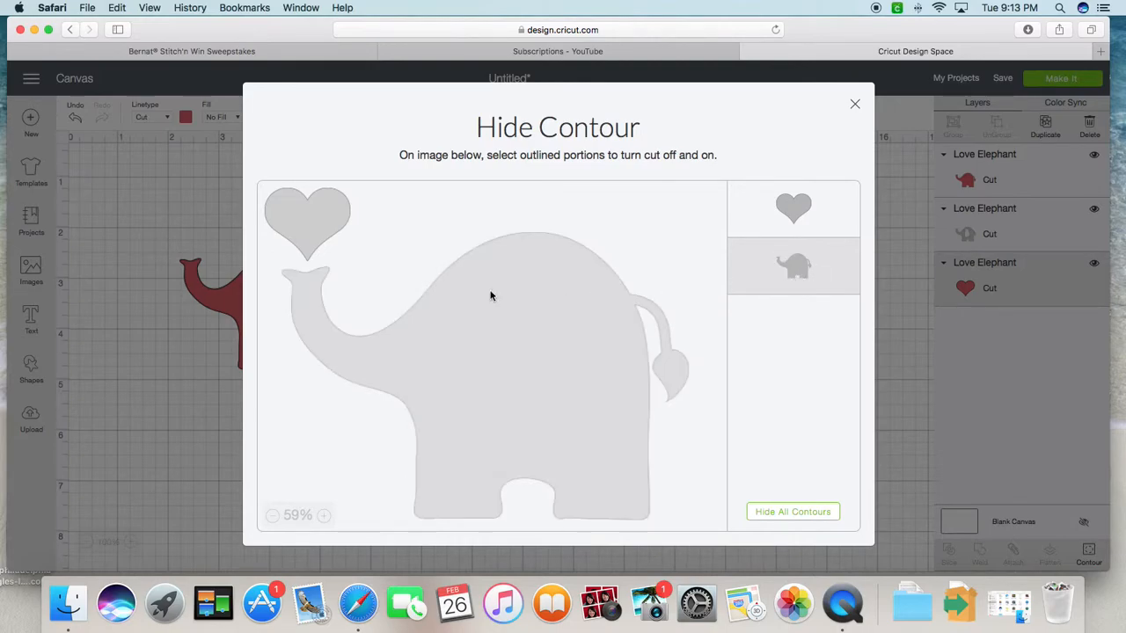
click(188, 380)
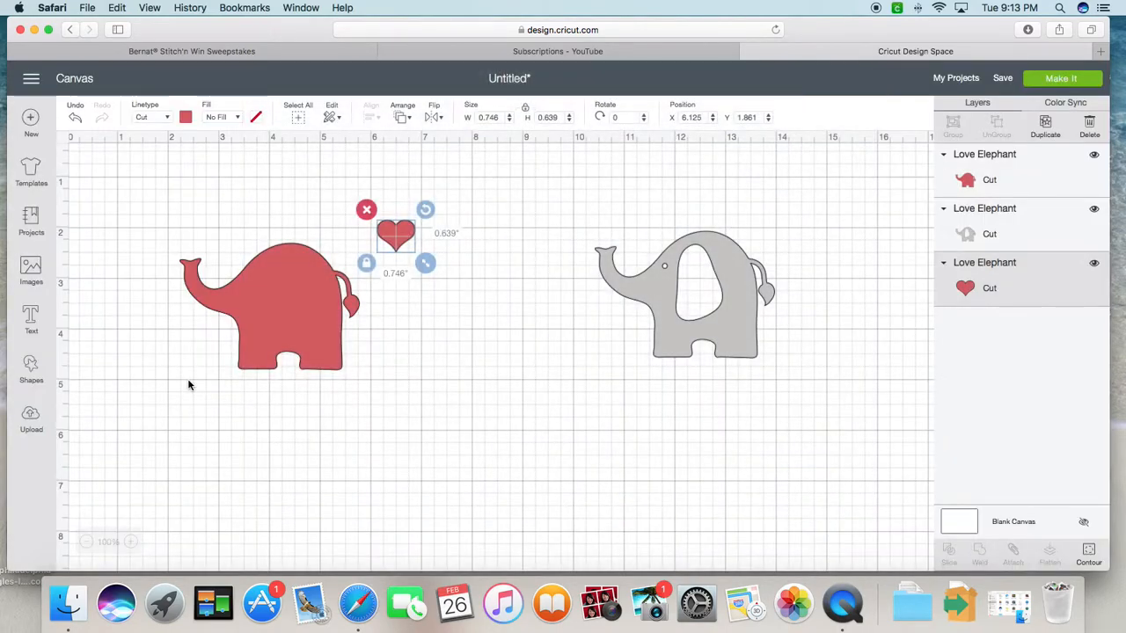
Overlap the red heart with the tip of the red elephant's trunk and weld the two shapes together
drag(319, 344, 514, 353)
click(538, 222)
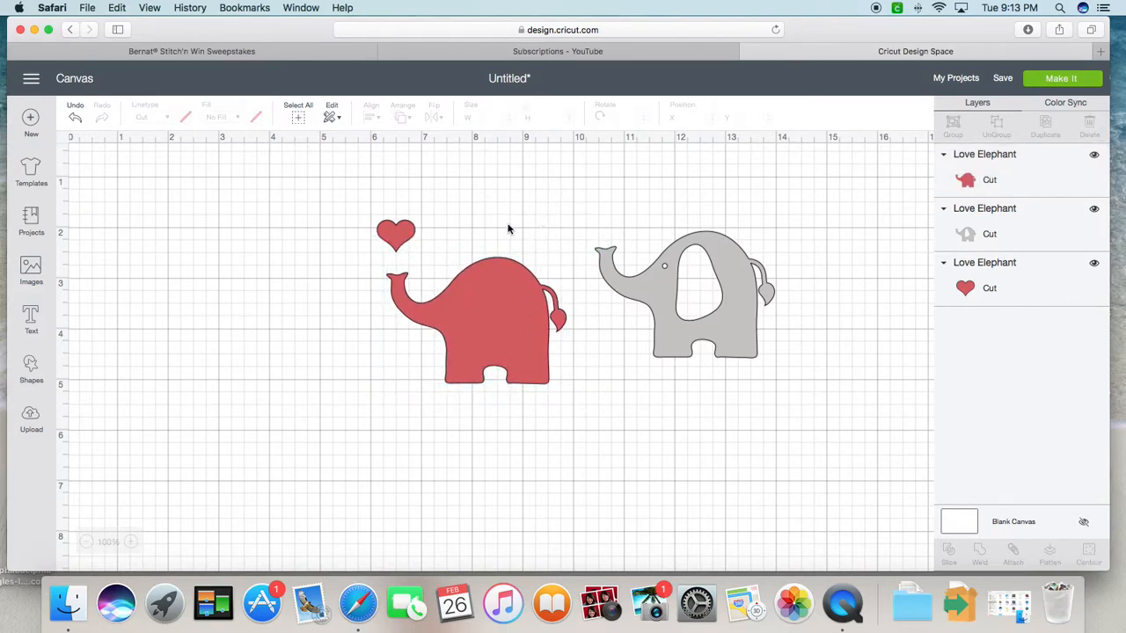
click(408, 235)
drag(408, 236, 405, 251)
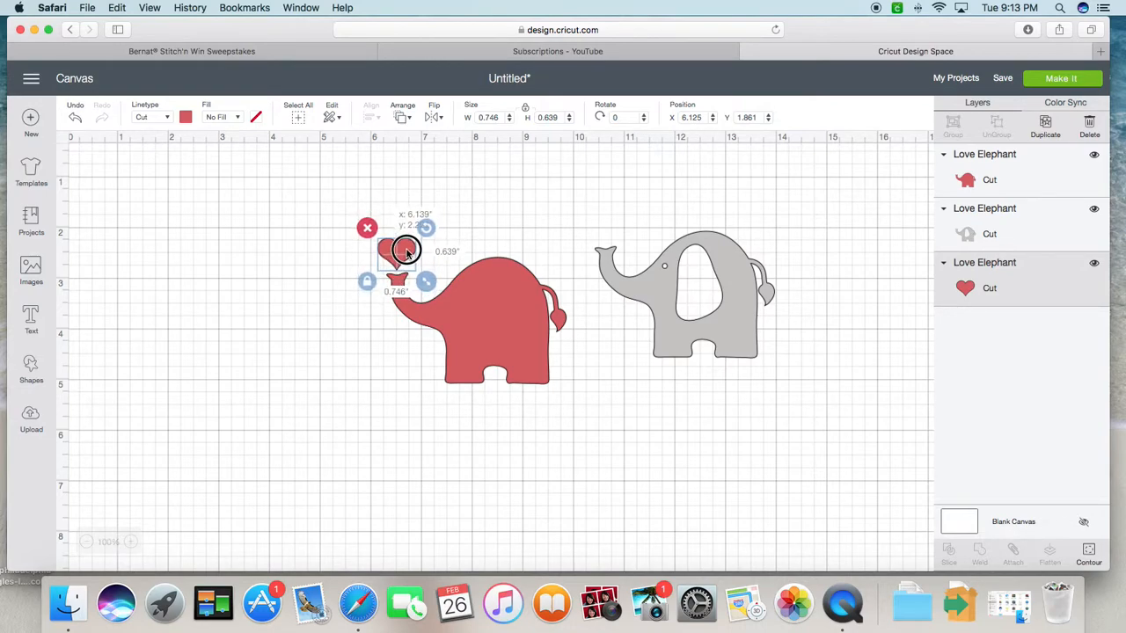
click(471, 233)
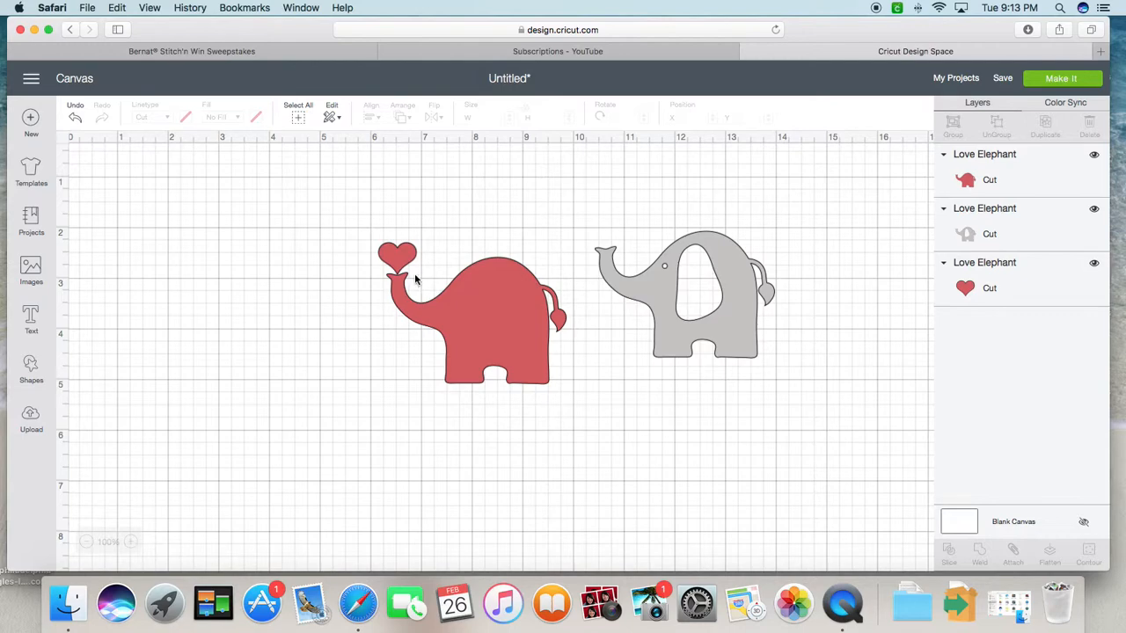
drag(410, 254, 410, 255)
click(446, 257)
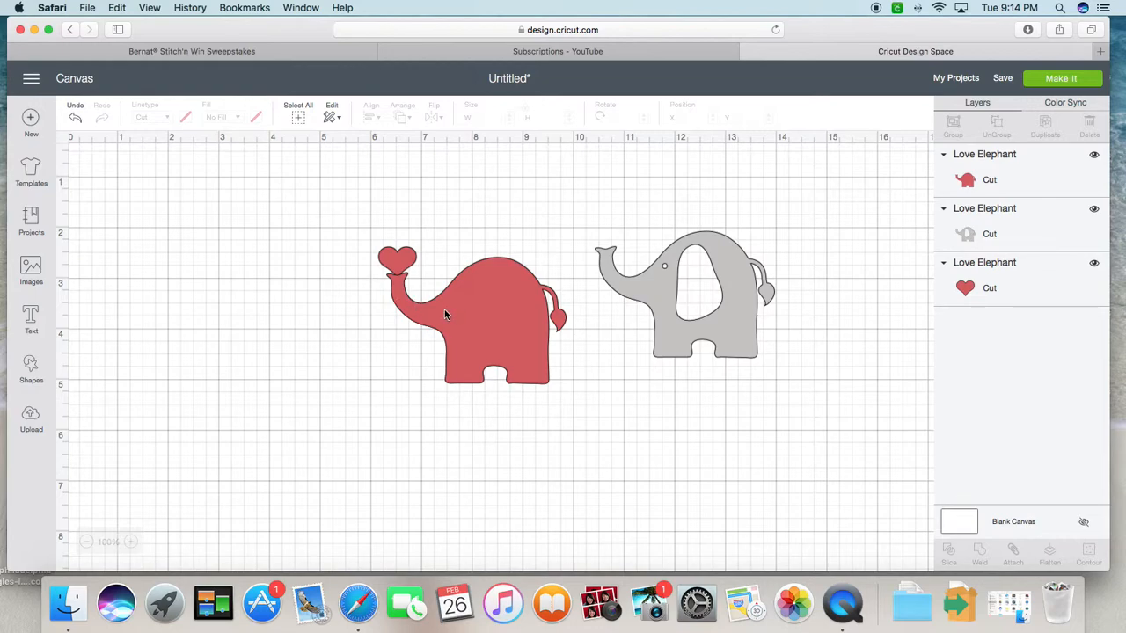
drag(354, 232, 576, 405)
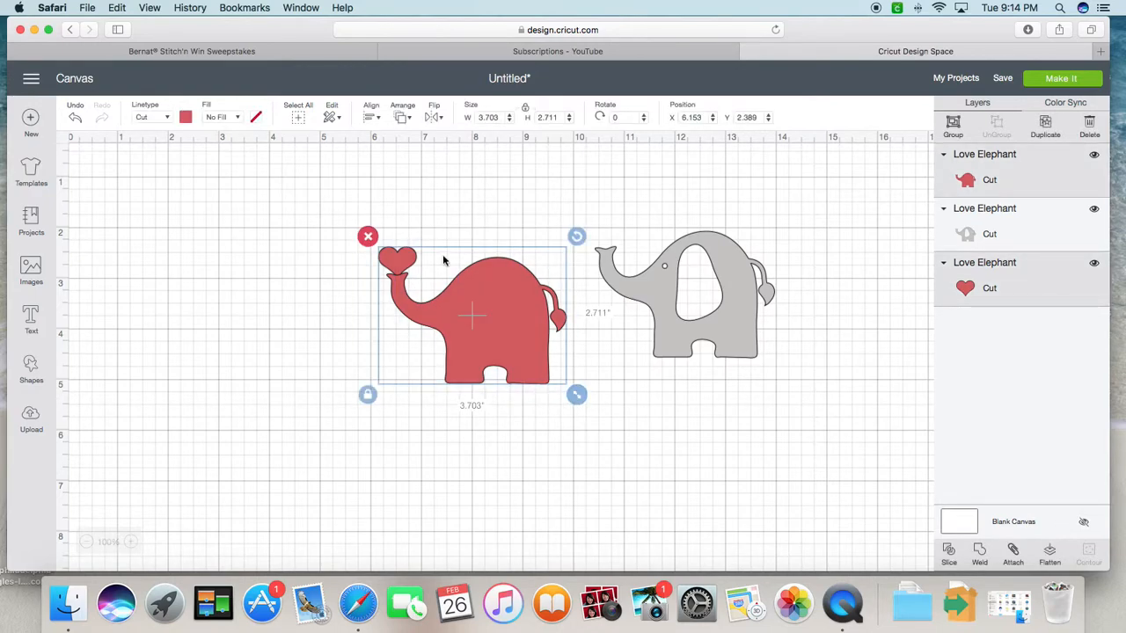
click(981, 556)
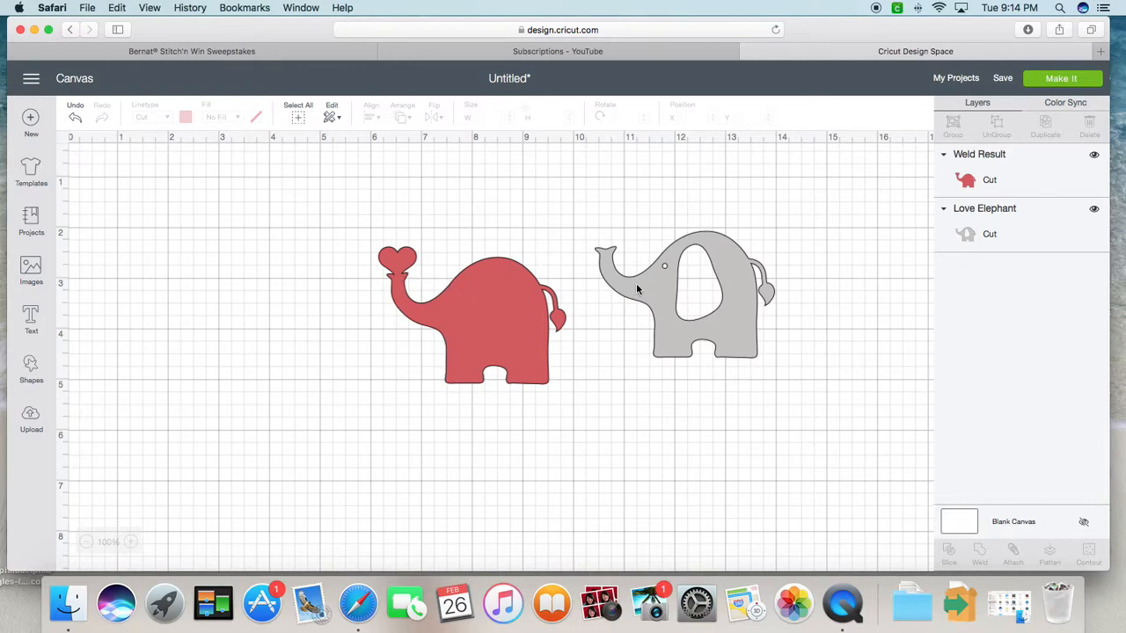
Place the grey elephant exactly over the welded red elephant and bring it to the front
drag(663, 288, 458, 310)
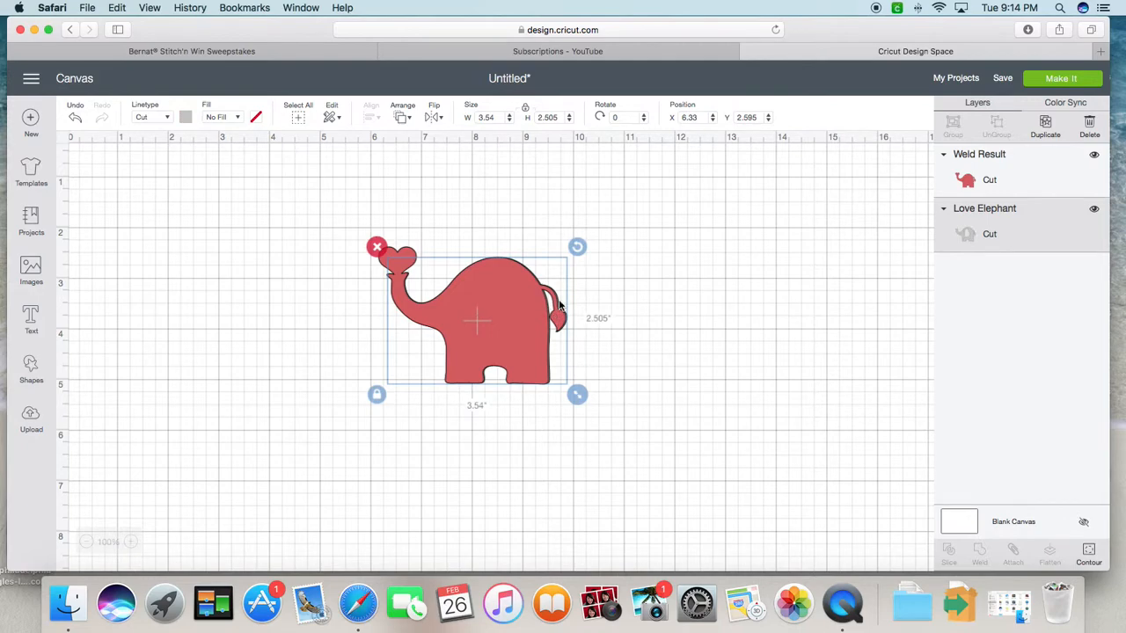
click(407, 118)
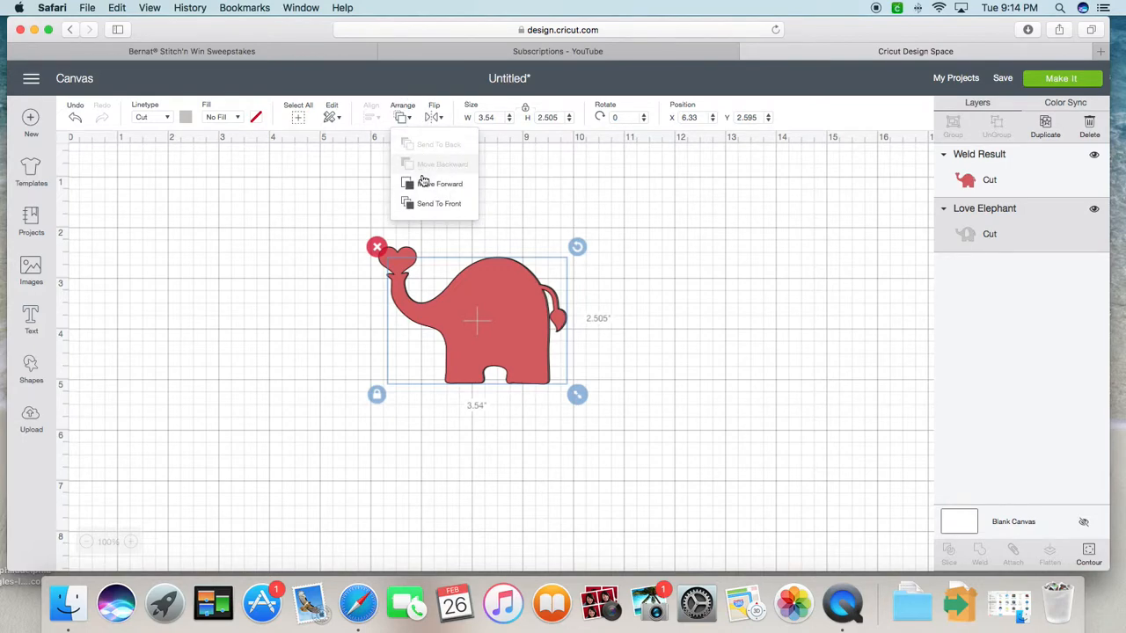
click(434, 205)
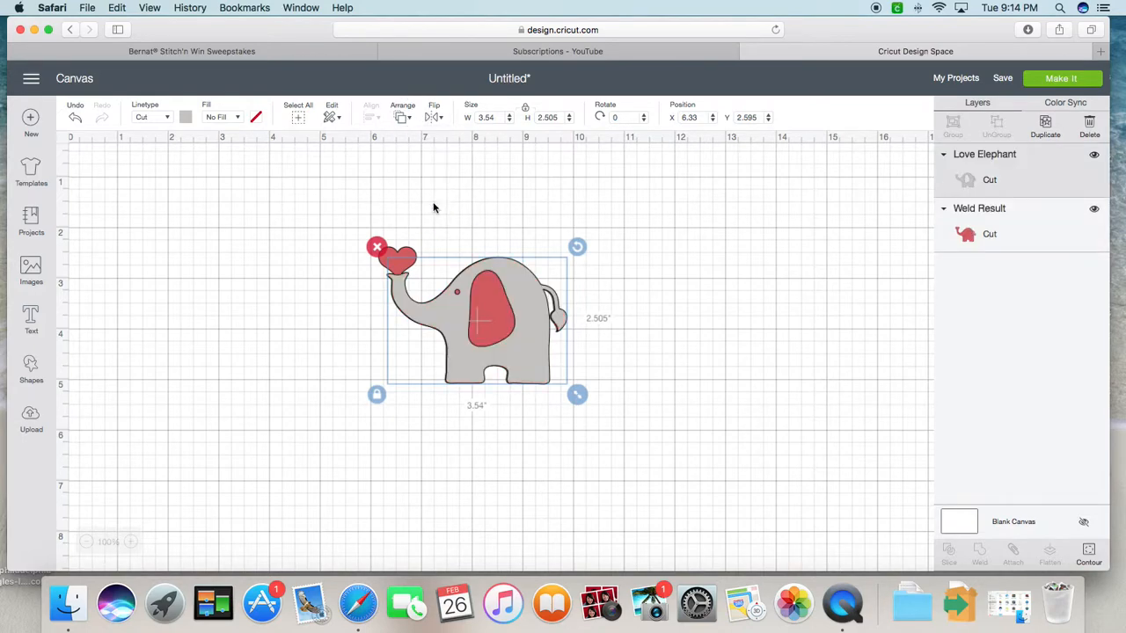
drag(528, 299, 526, 299)
click(402, 116)
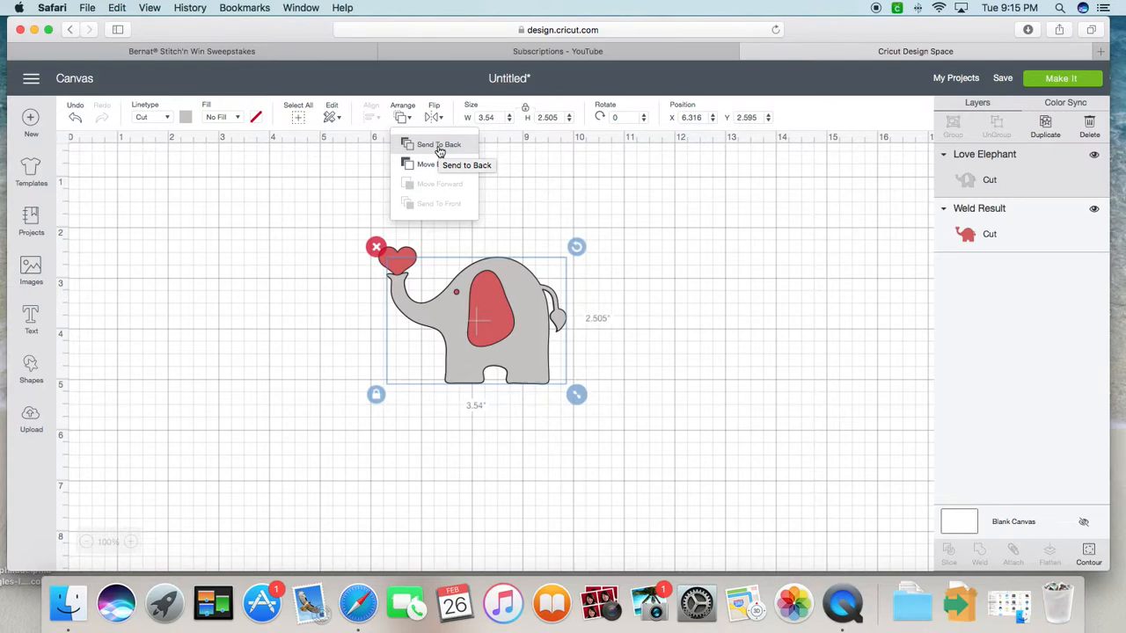
click(687, 284)
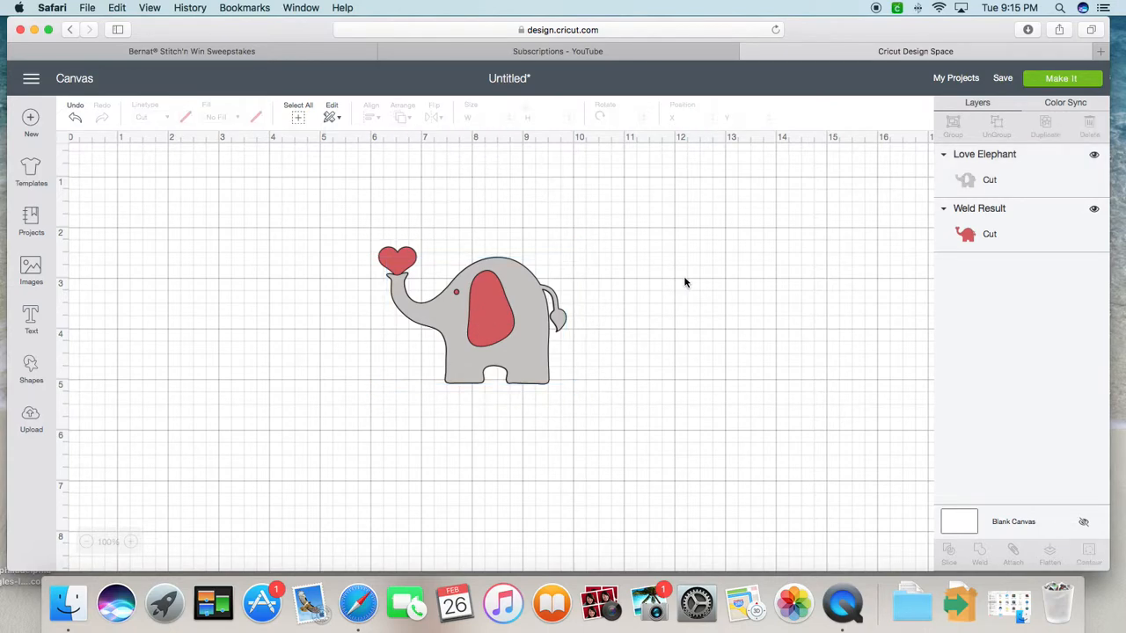
Group the grey and welded red elephants and enlarge the group proportionally to about 3.995" wide by 2.924" high
drag(359, 222, 584, 414)
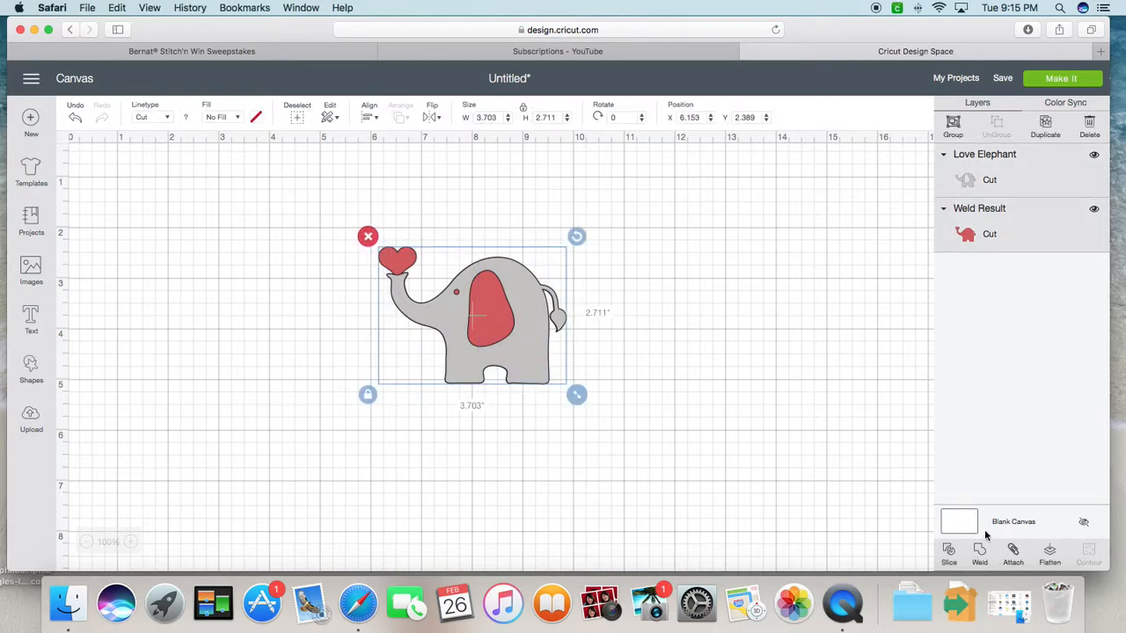
click(953, 124)
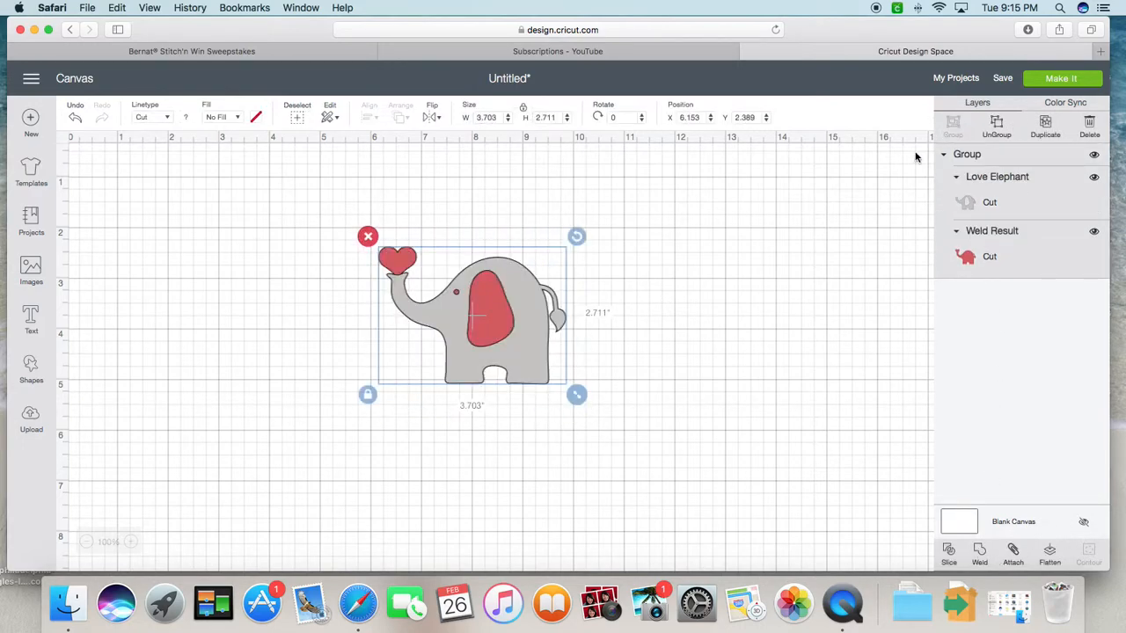
mouse_move(580, 397)
mouse_down()
mouse_move(645, 452)
mouse_move(553, 392)
mouse_move(588, 404)
mouse_up()
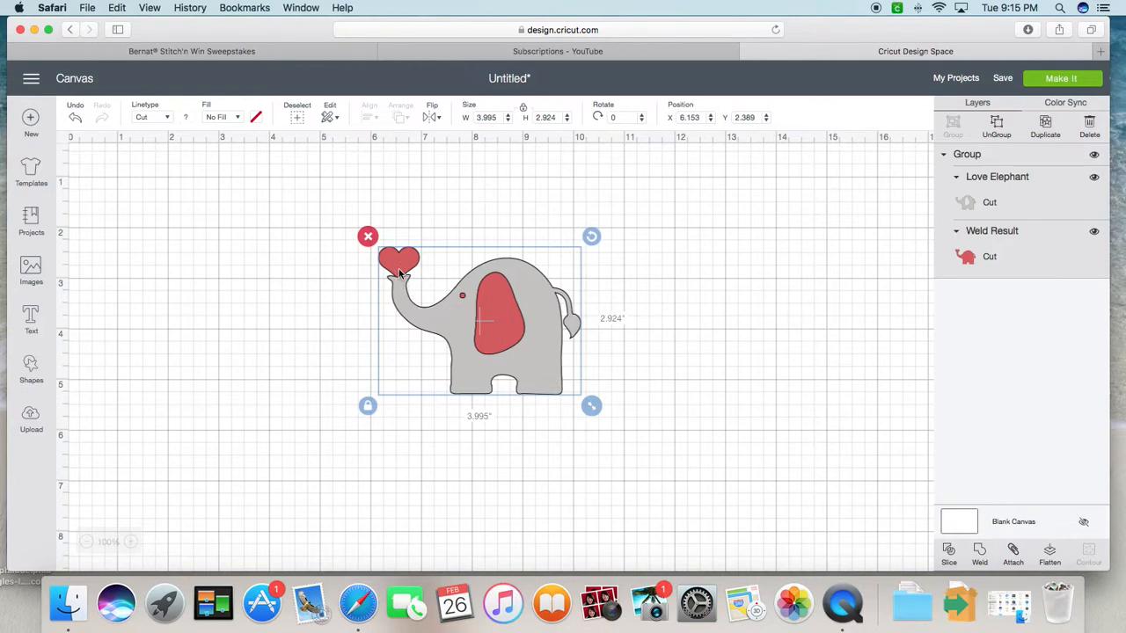
Try attaching the grouped elephant layers, detach them, and undo both changes
click(1013, 552)
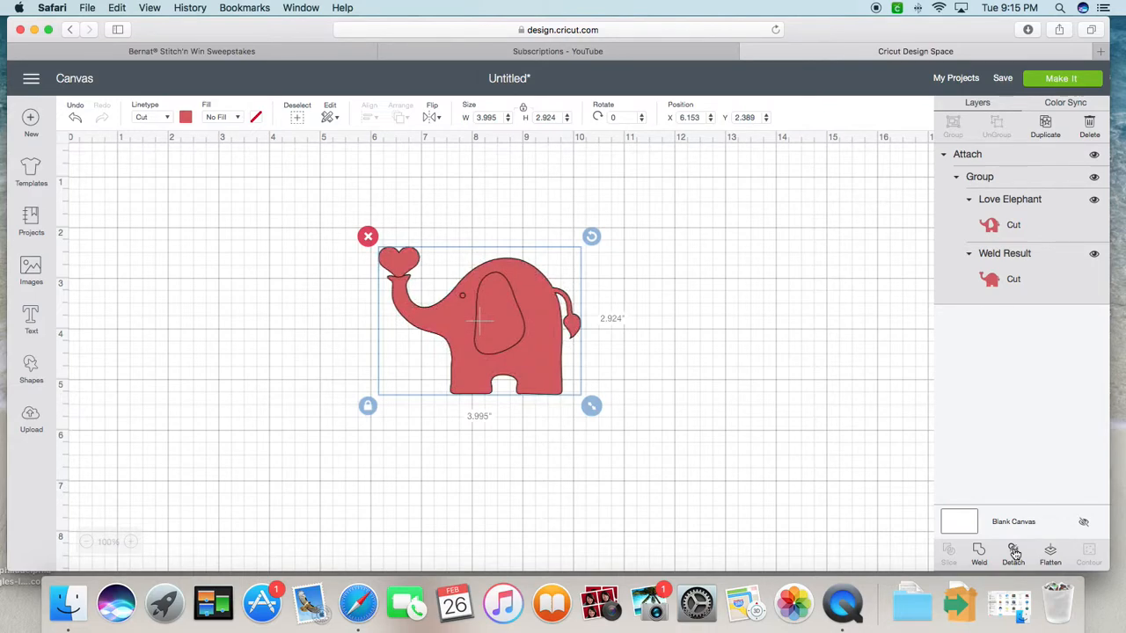
click(1014, 551)
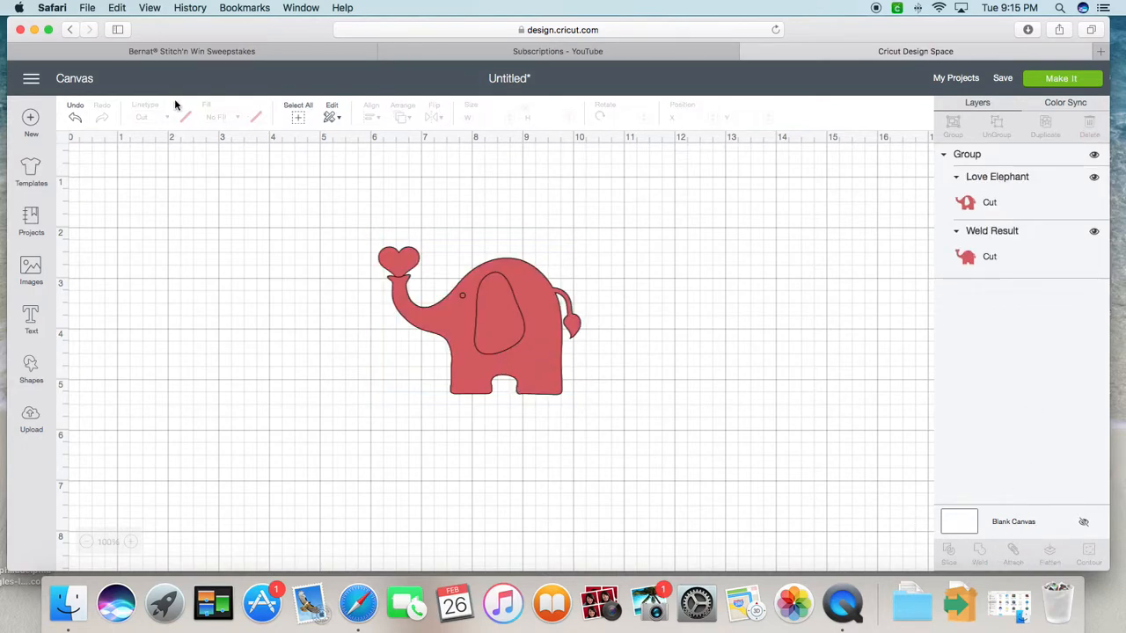
click(76, 118)
click(76, 118)
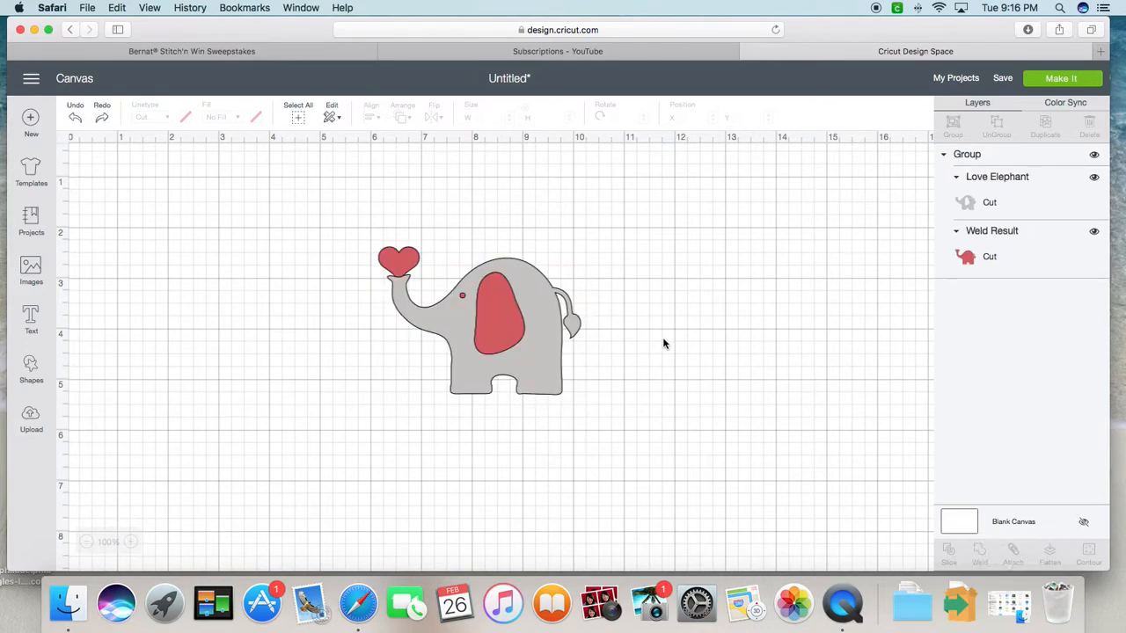
Recolor the welded red layer light green (#A5D6A7) and move the elephant group to about X 10.056, Y 2.083
click(534, 301)
mouse_move(534, 302)
mouse_down()
mouse_move(572, 296)
mouse_move(530, 300)
mouse_up()
click(974, 257)
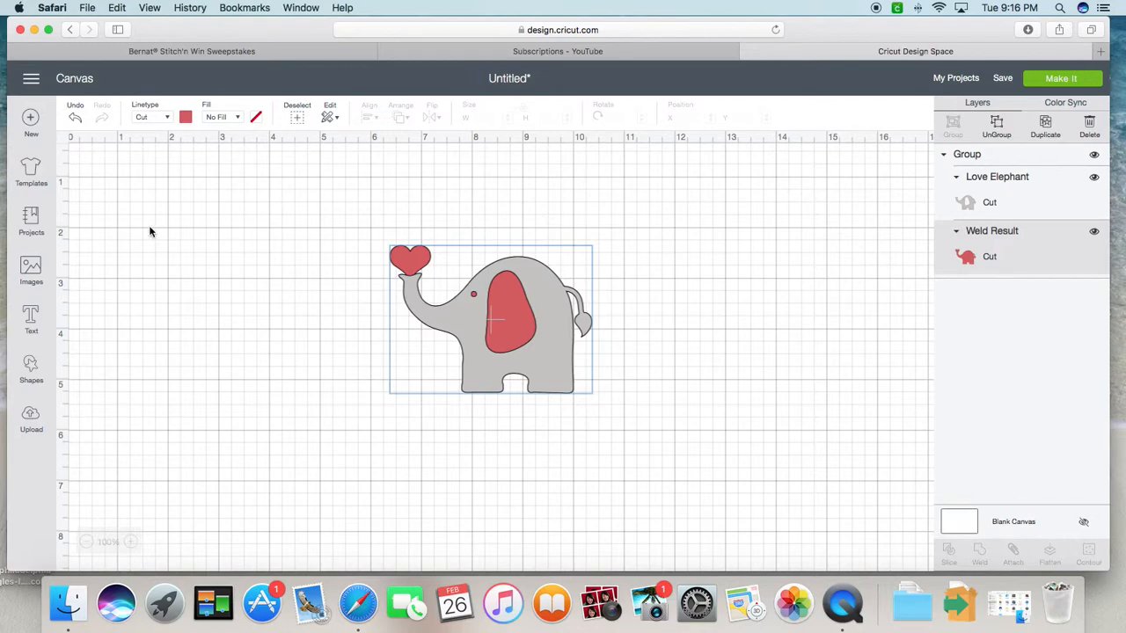
click(184, 118)
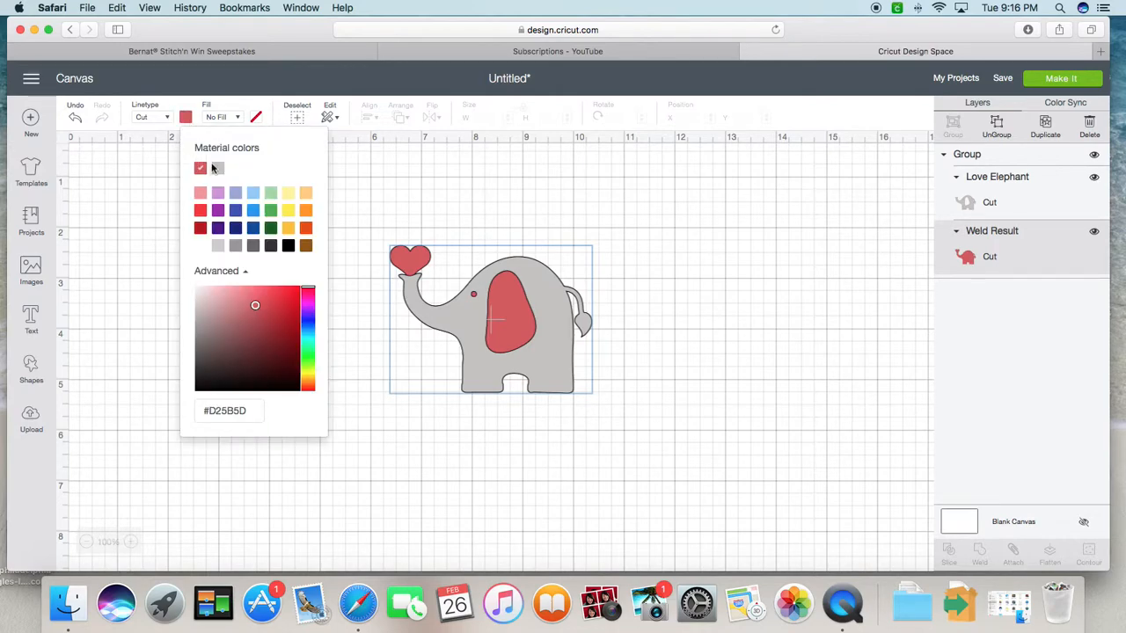
click(270, 193)
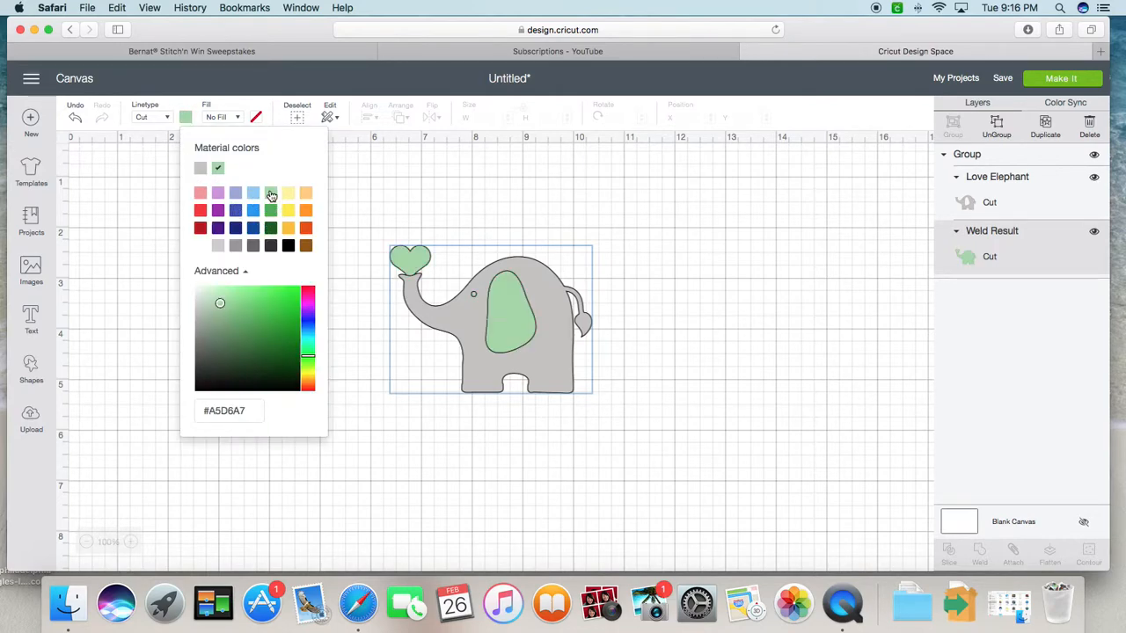
scroll(593, 231, up, 1)
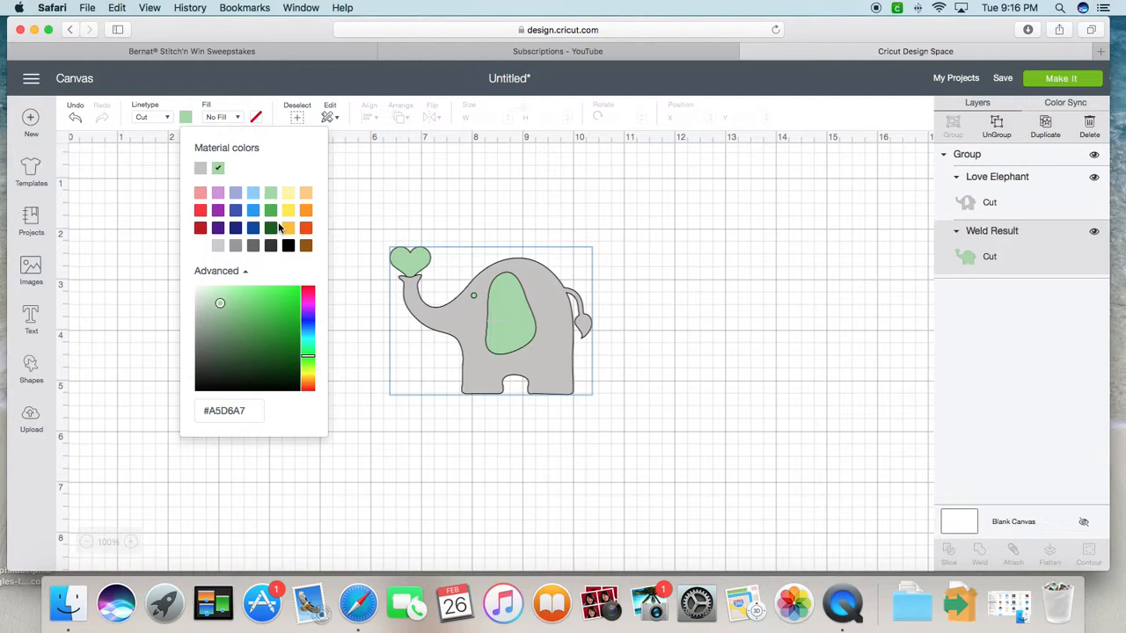
click(610, 168)
drag(555, 327, 713, 314)
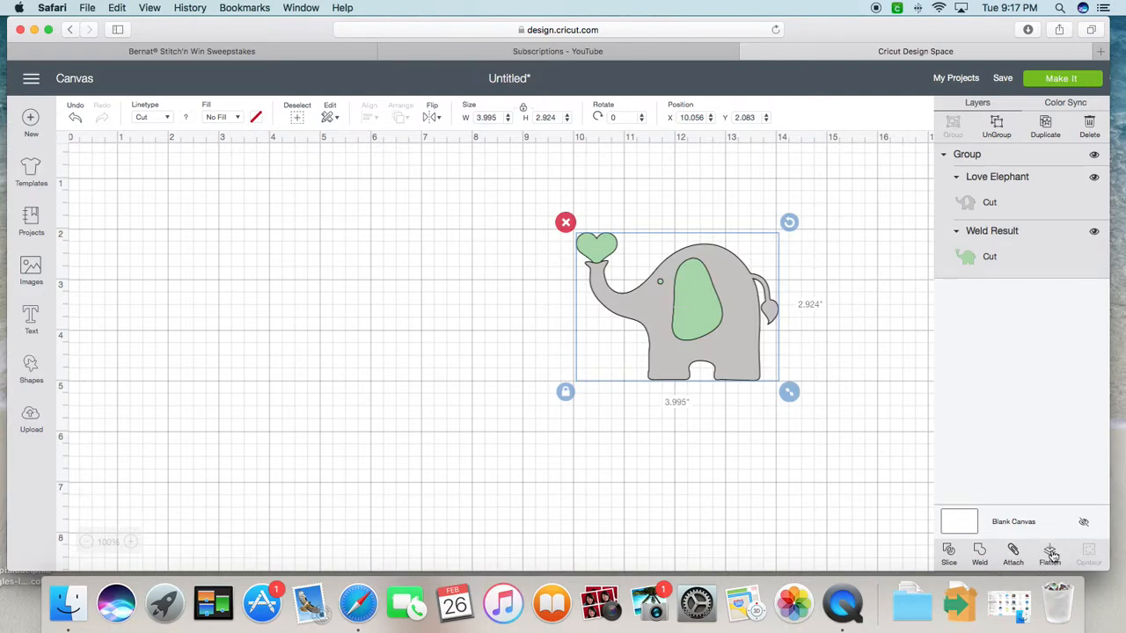
scroll(479, 473, up, 1)
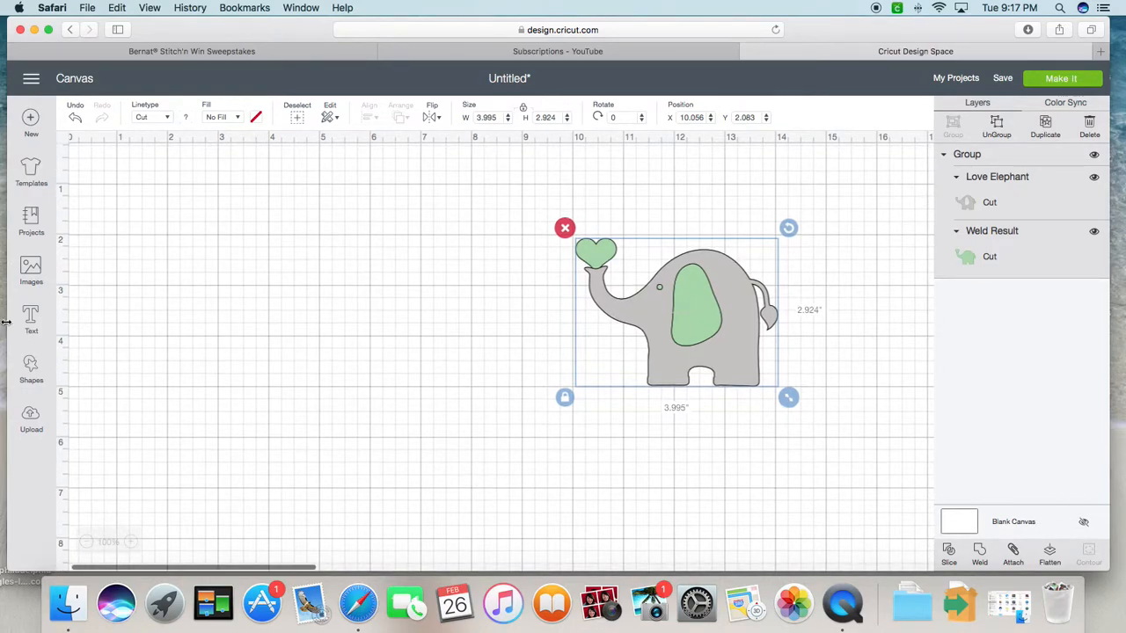
Clear the elephant search in the image library, browse all images, and insert the Sending You Love image
click(33, 270)
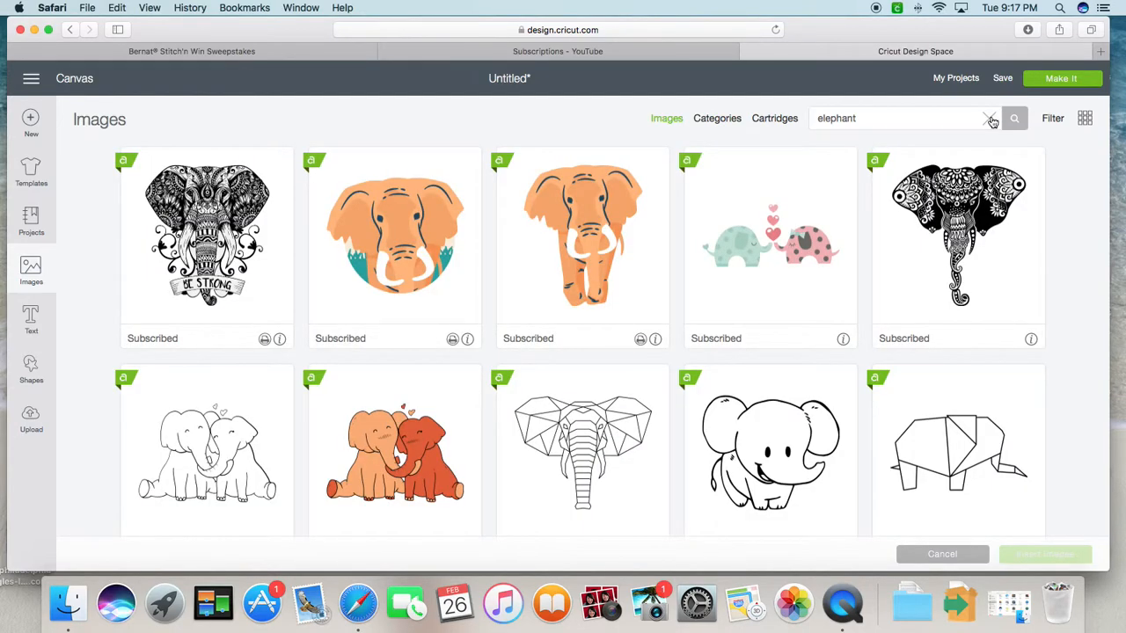
click(991, 119)
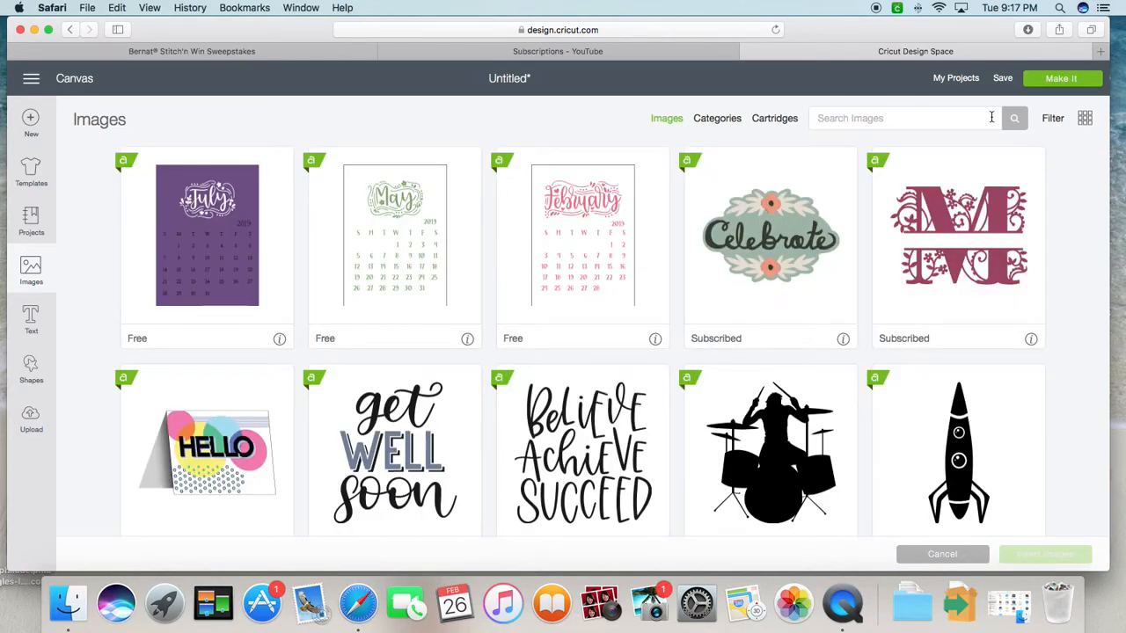
scroll(678, 344, down, 1)
scroll(678, 344, down, 5)
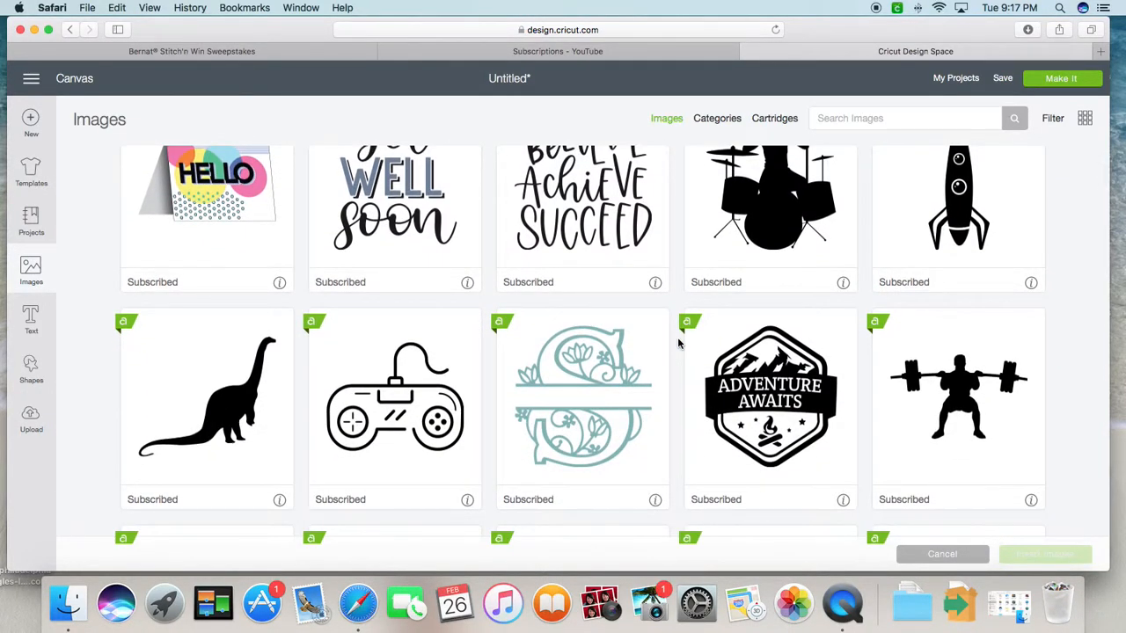
scroll(678, 344, down, 10)
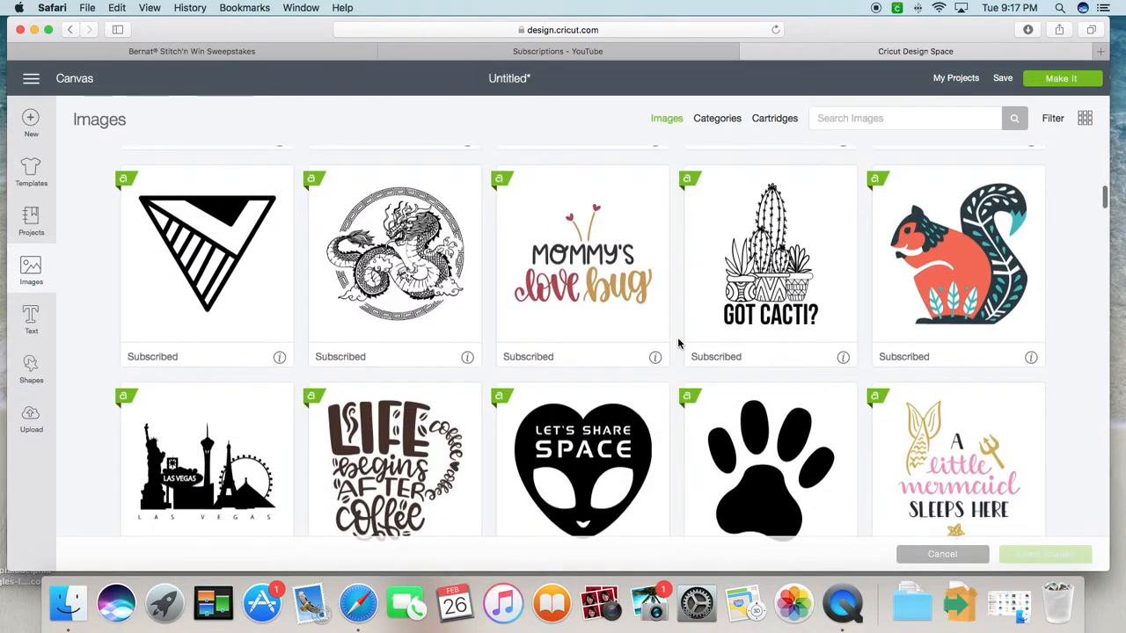
scroll(678, 344, down, 5)
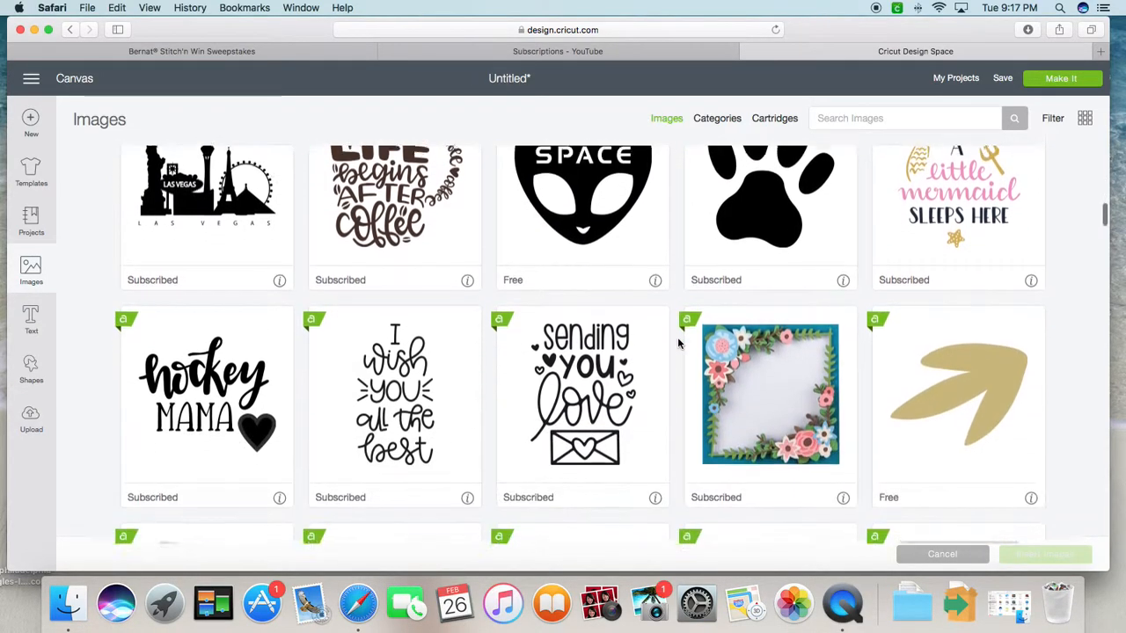
scroll(678, 344, down, 1)
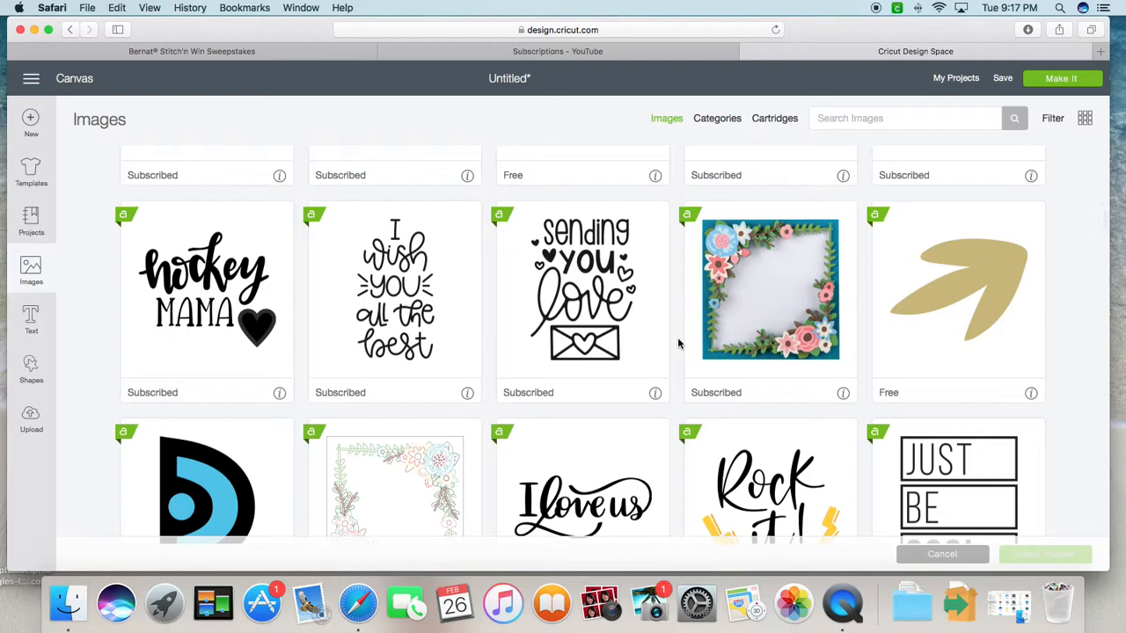
click(599, 350)
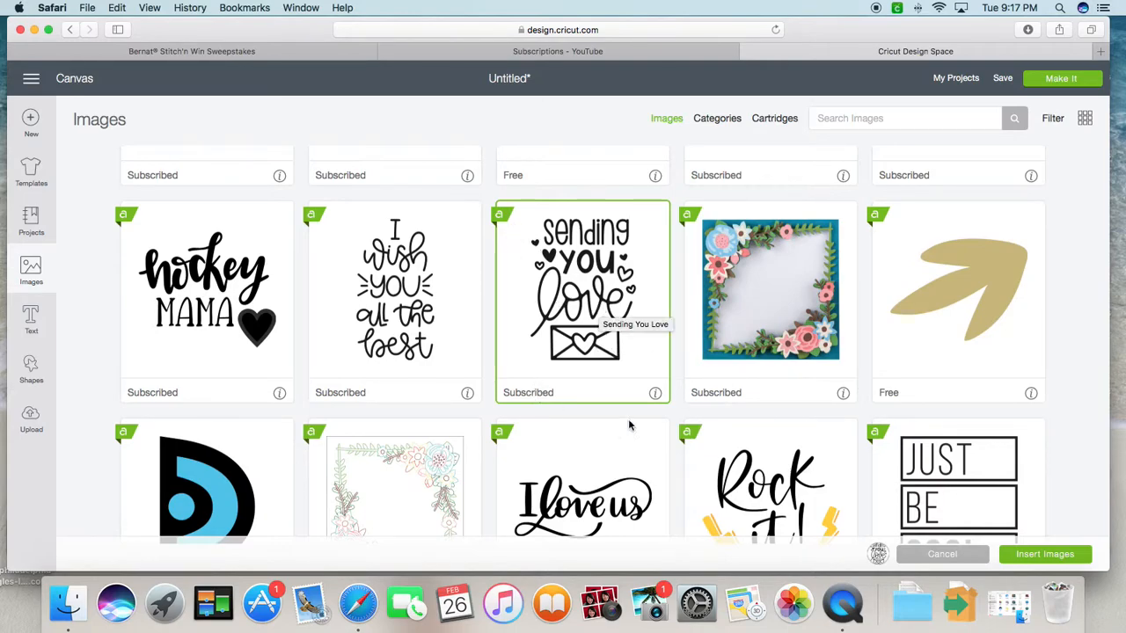
click(1066, 555)
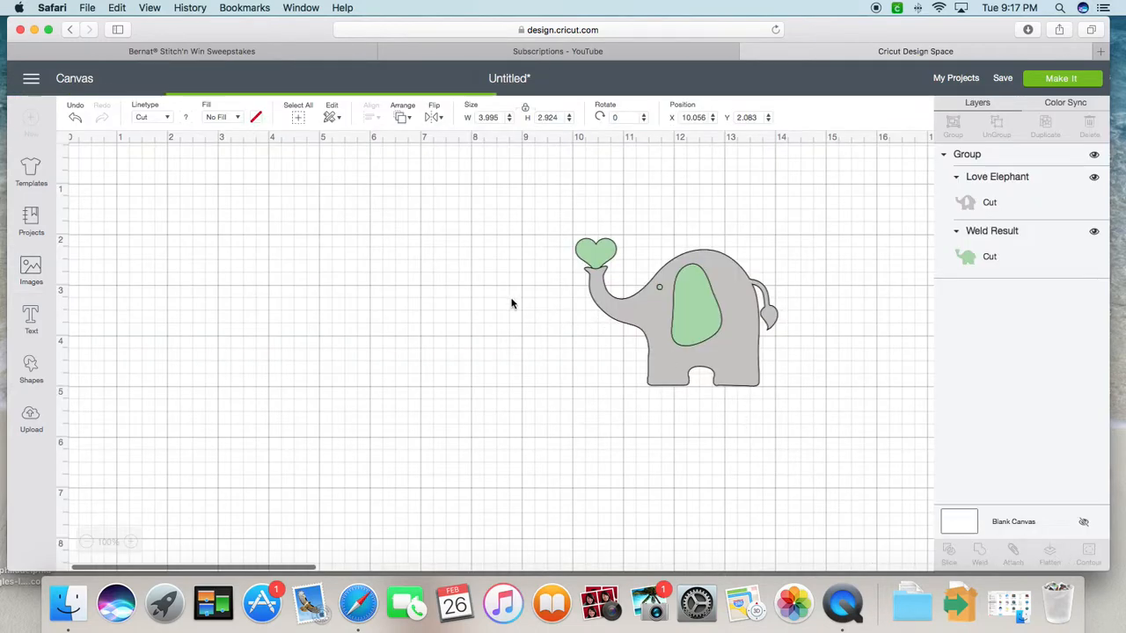
Delete the elephant group and enlarge the Sending You Love image proportionally to about 4.206" wide by 5.486" high
drag(470, 554, 485, 339)
click(667, 283)
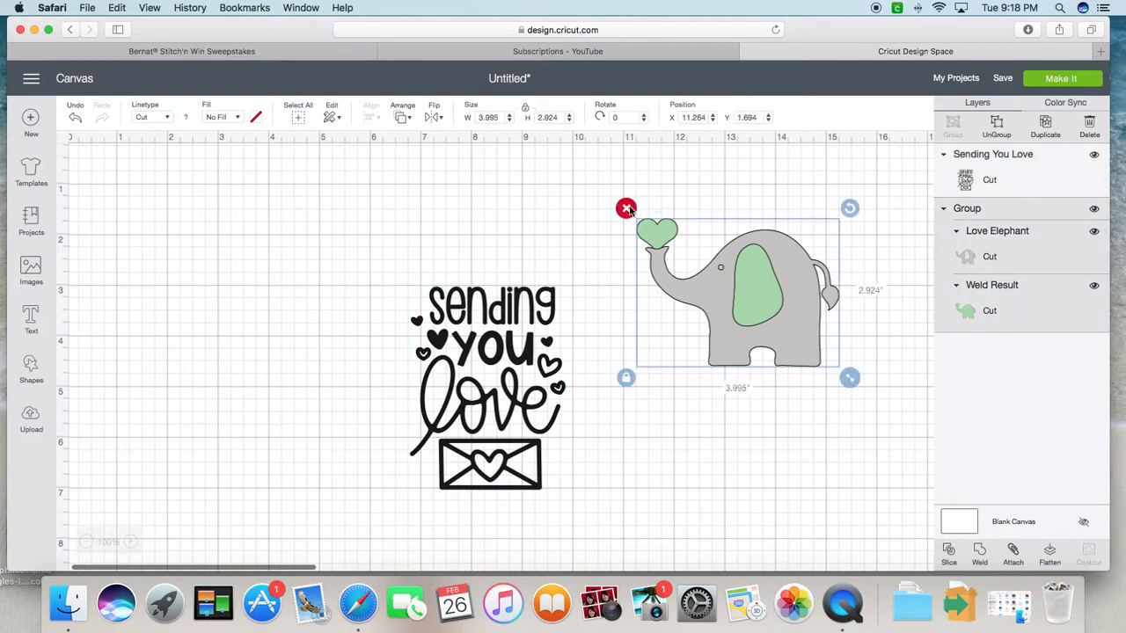
click(625, 209)
drag(489, 387, 510, 303)
drag(598, 415, 680, 494)
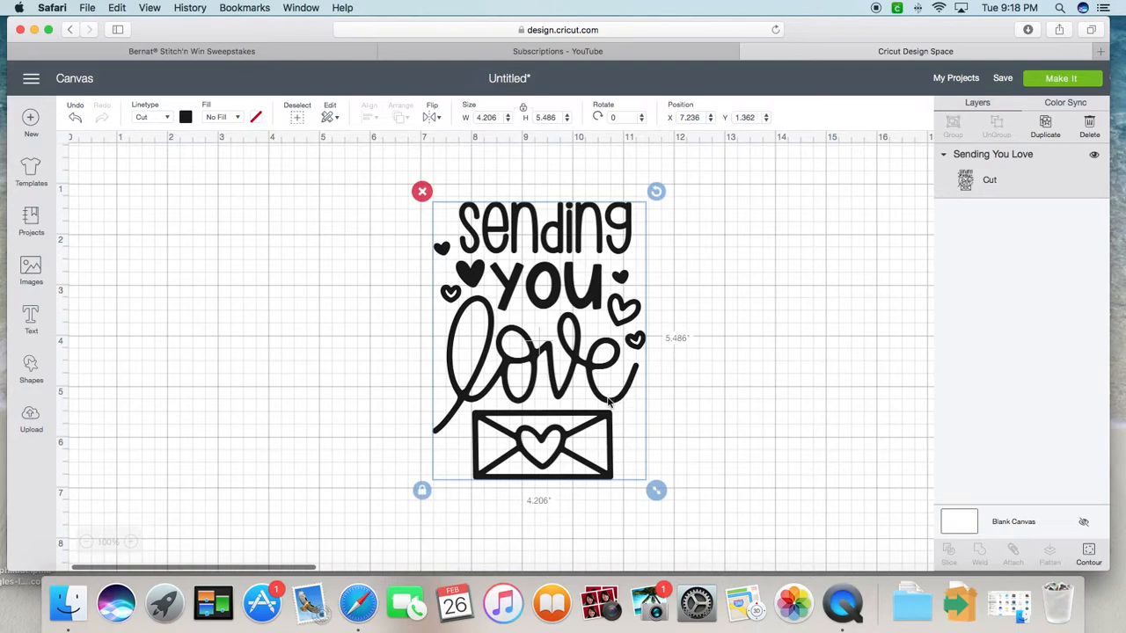
Paste a copy of the Sending You Love image at about X 11.792, Y 1.307 and move the original to about X 5.389, Y 1.335
key(super+v)
drag(582, 409, 779, 373)
drag(592, 364, 500, 362)
click(730, 354)
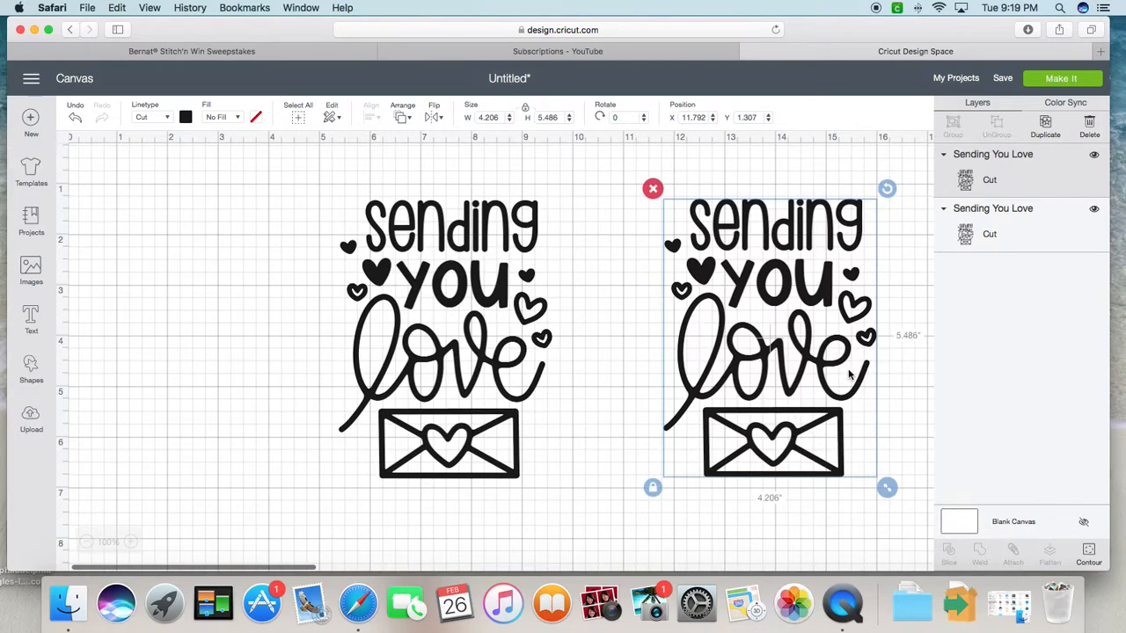
click(480, 305)
scroll(479, 305, up, 1)
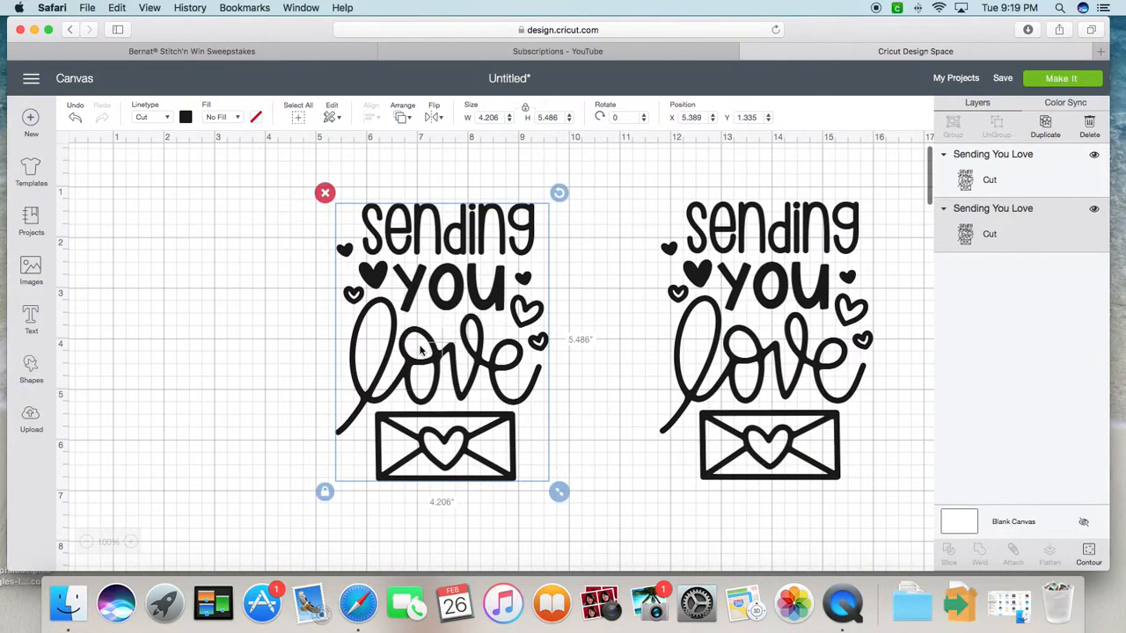
Try toggling the large outlined heart's contours in Hide Contour for the right-hand Sending You Love copy
click(706, 360)
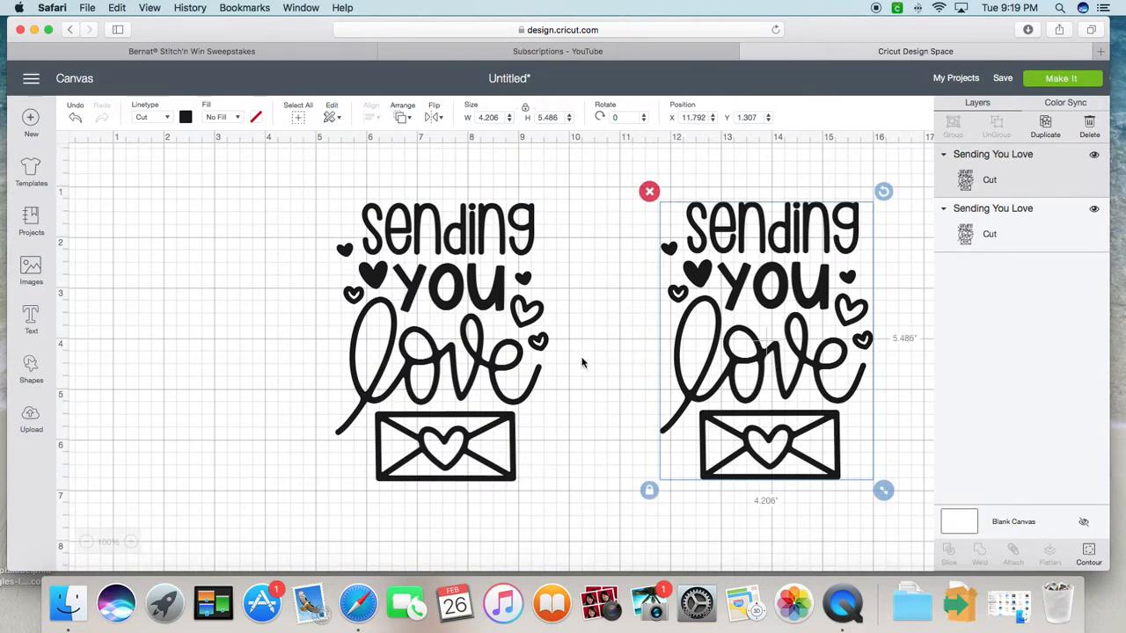
scroll(475, 380, up, 1)
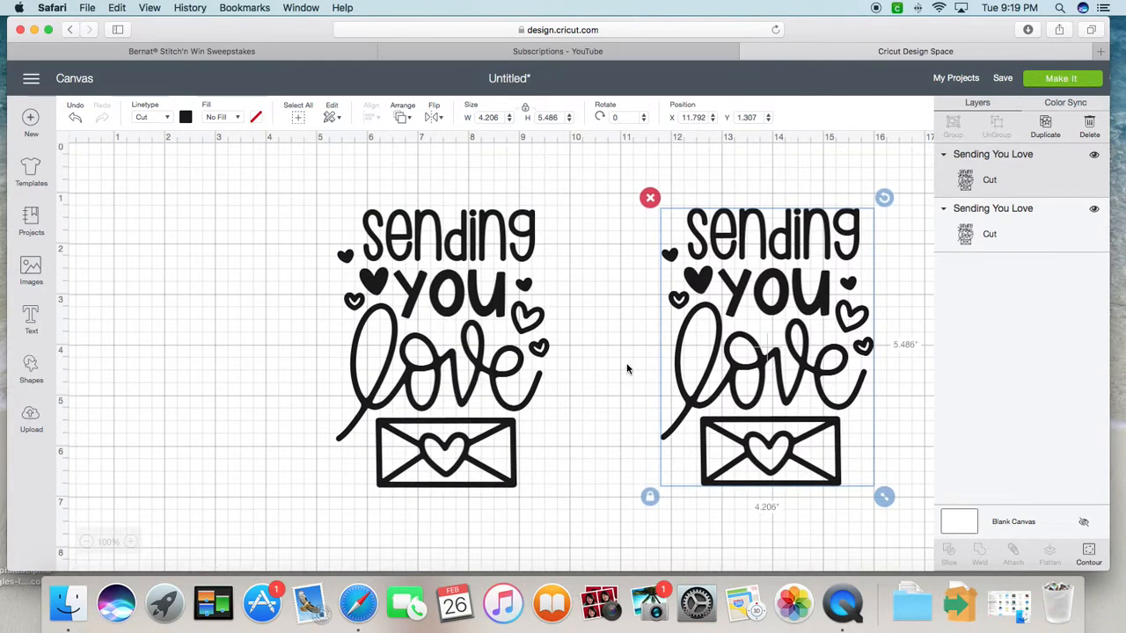
click(1089, 554)
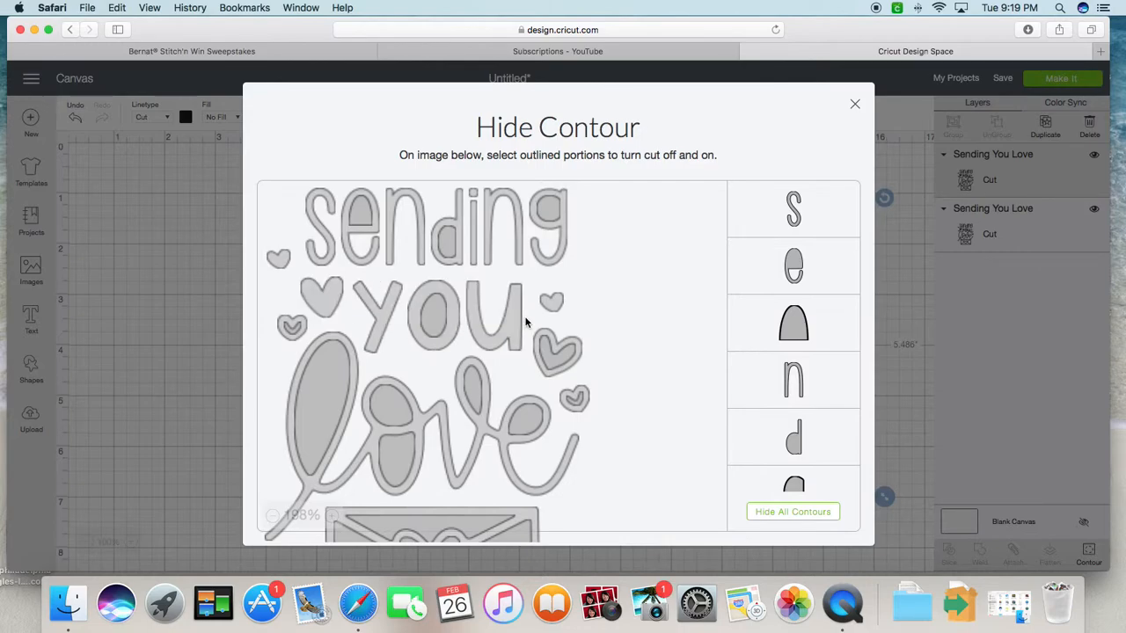
click(553, 361)
click(540, 334)
click(575, 344)
click(556, 373)
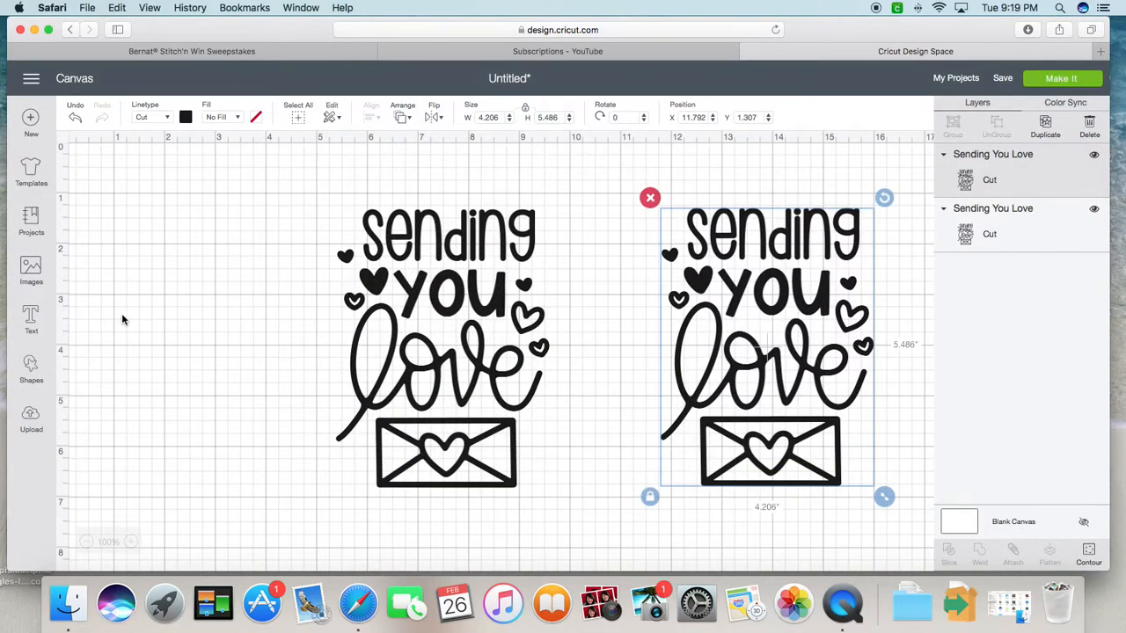
Add a square shape and place it beside the left-hand Sending You Love image at about X 1.764, Y 0.958
click(31, 367)
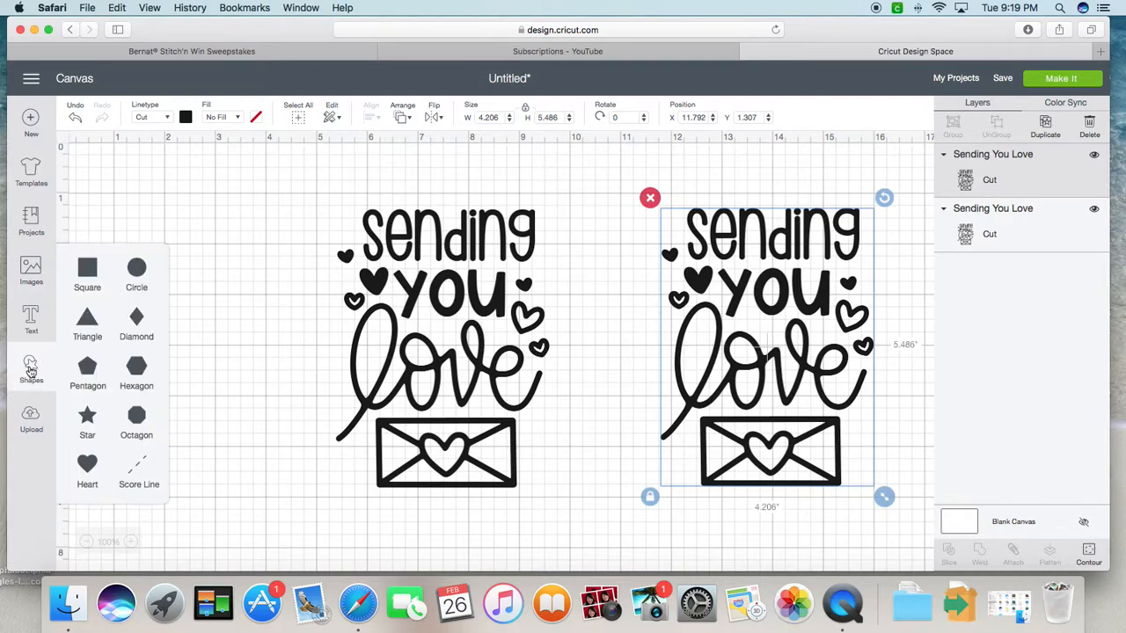
click(87, 271)
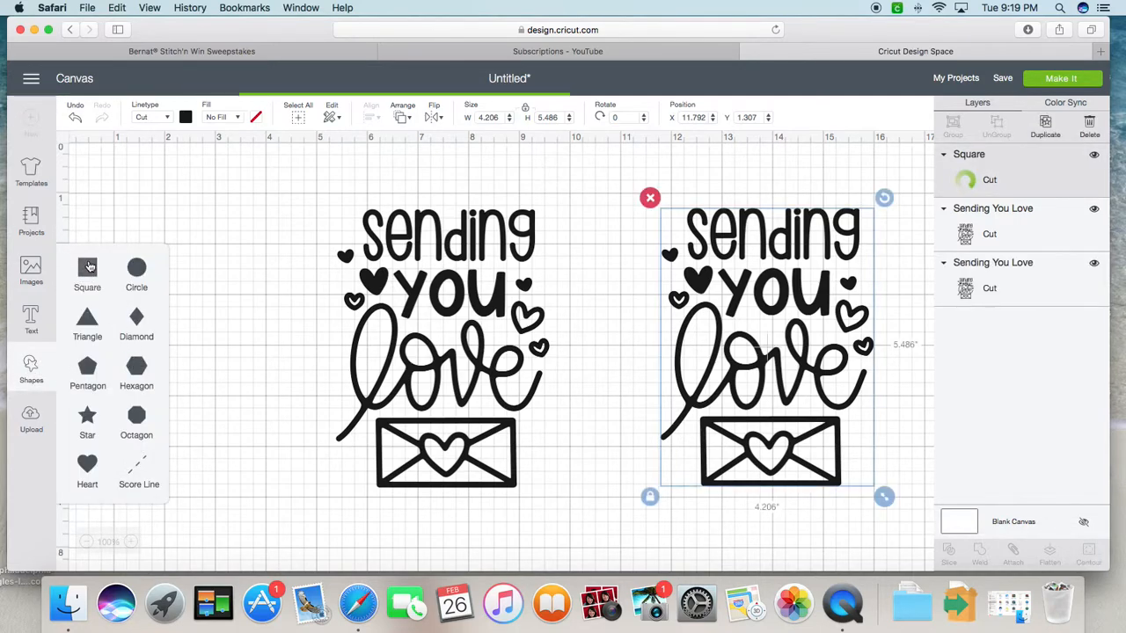
drag(231, 284, 272, 283)
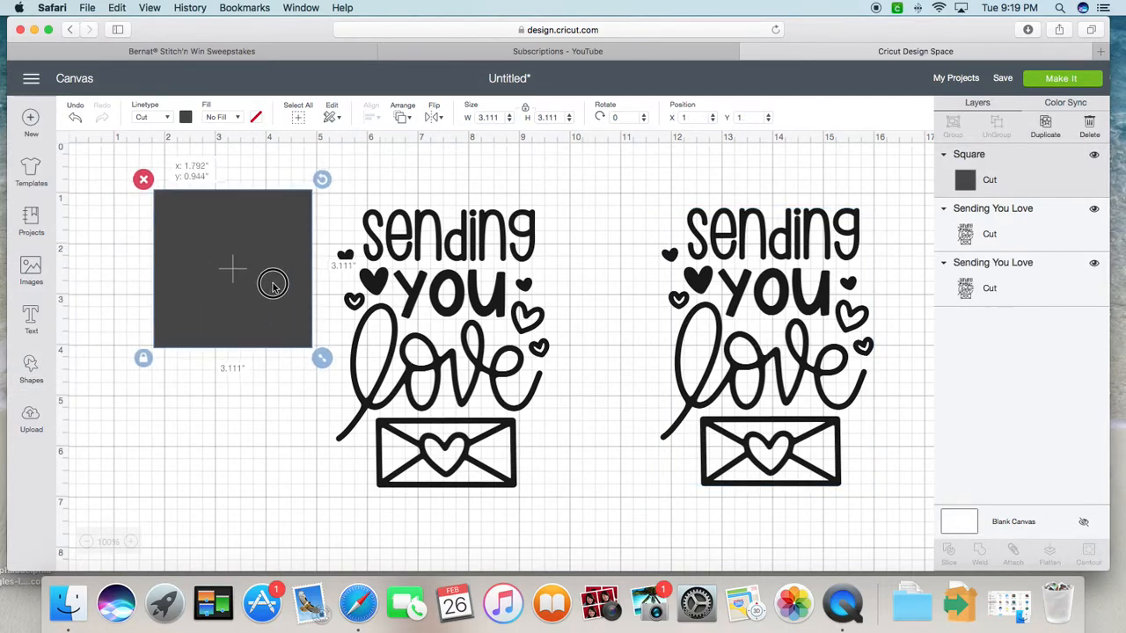
click(32, 370)
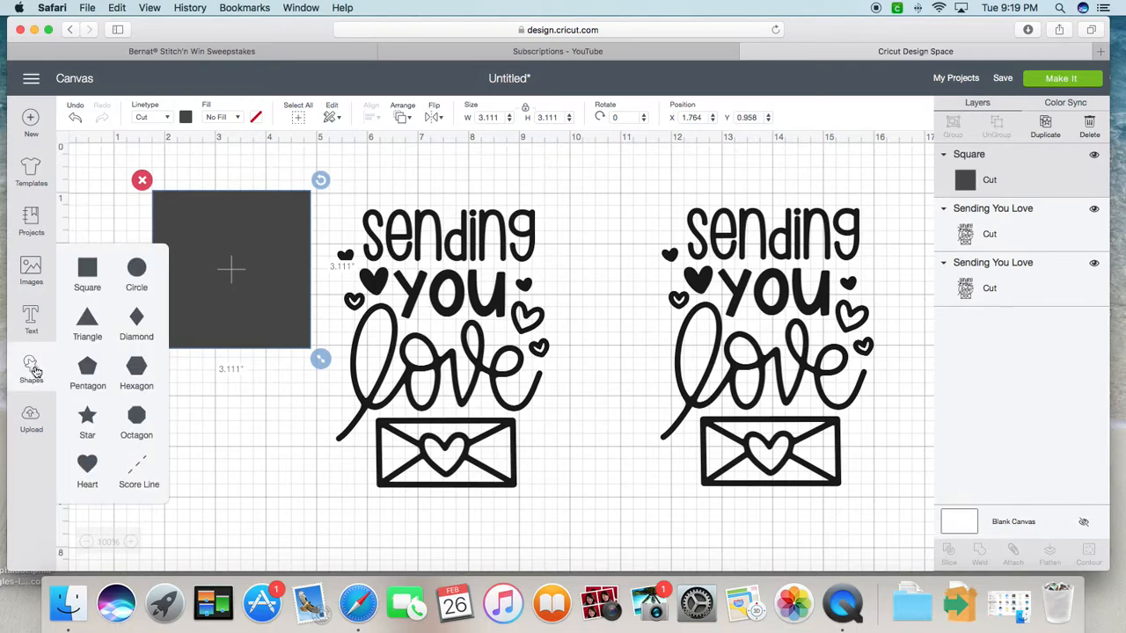
click(280, 269)
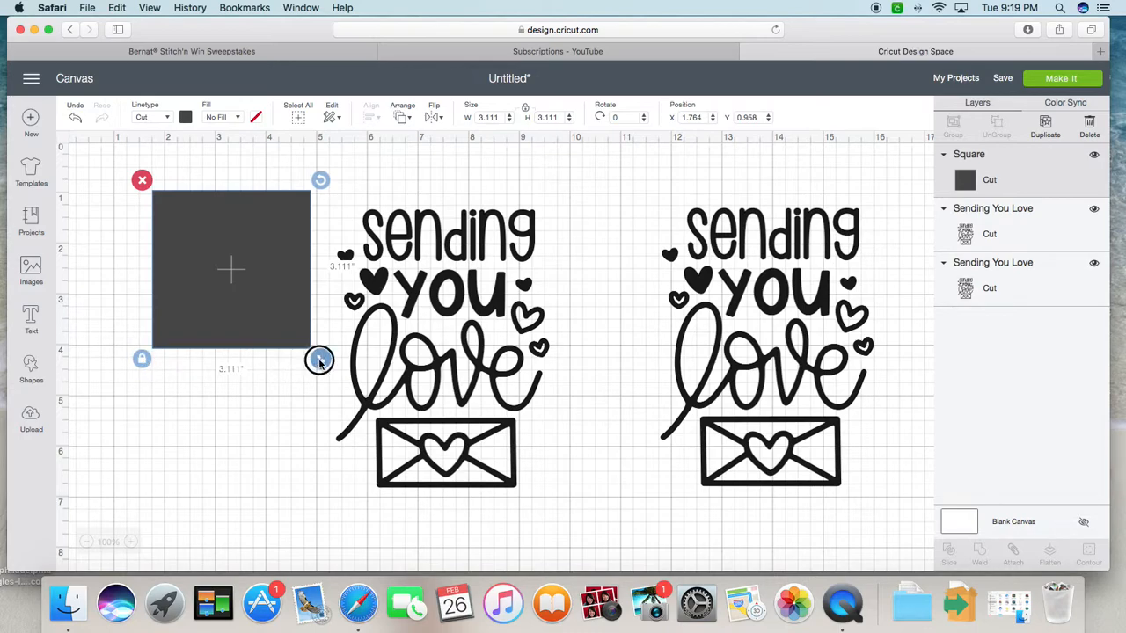
Unlock the square's proportions, resize it to about 3.722" by 2.625", and move it over the left-hand words "sending you"
mouse_move(319, 360)
mouse_down()
mouse_move(395, 402)
mouse_move(320, 352)
mouse_move(330, 362)
mouse_up()
click(142, 368)
drag(330, 368, 344, 334)
drag(288, 258, 483, 231)
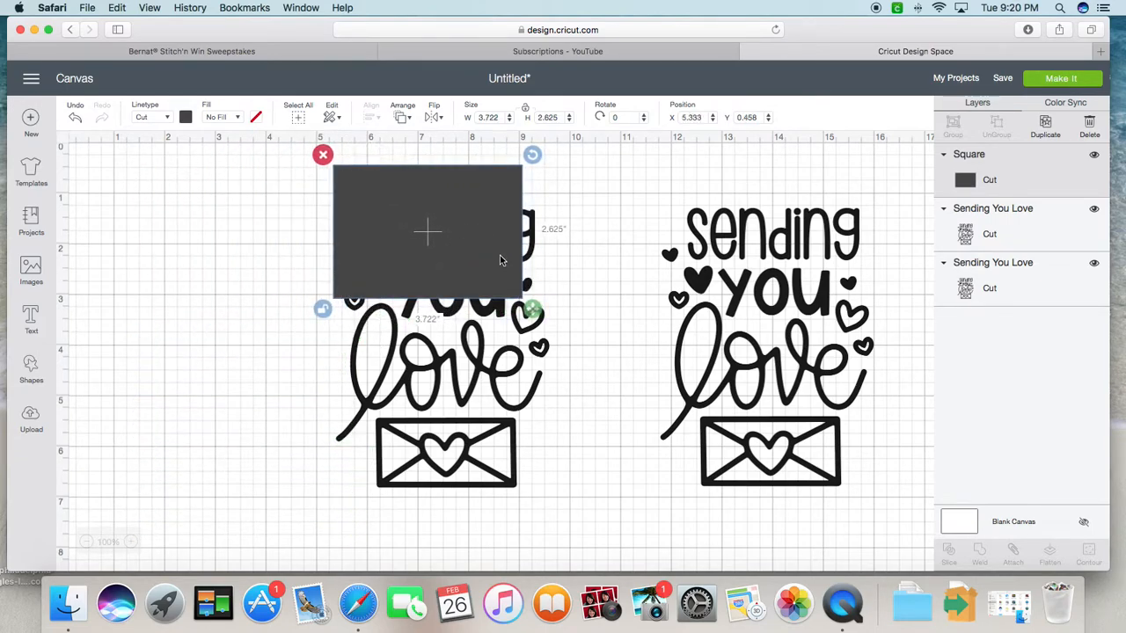
Enlarge and rotate the rectangle by about 5.57°, to about 4.875" by 3.338", and position it at about X 5.222, Y 0.171
drag(528, 310, 565, 315)
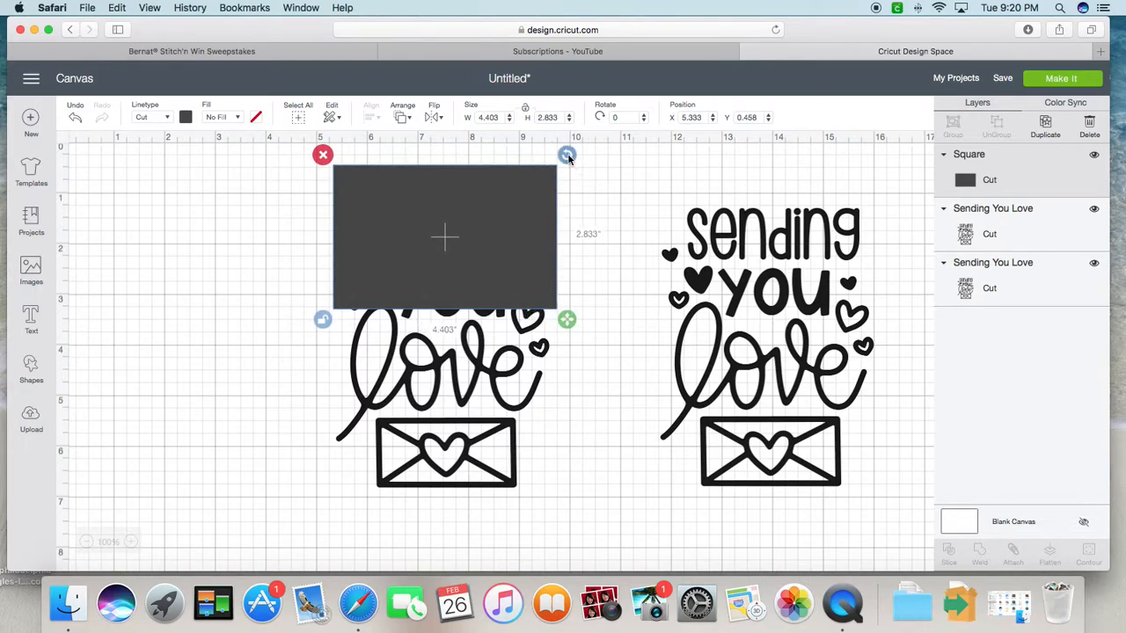
drag(567, 154, 577, 179)
drag(546, 220, 548, 217)
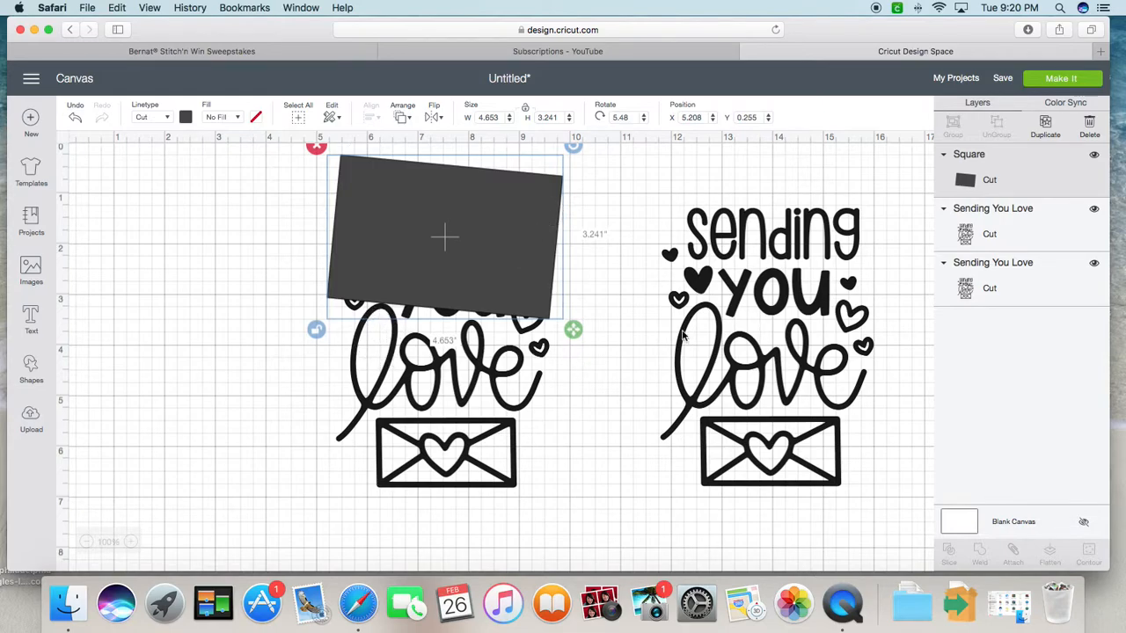
drag(573, 330, 584, 334)
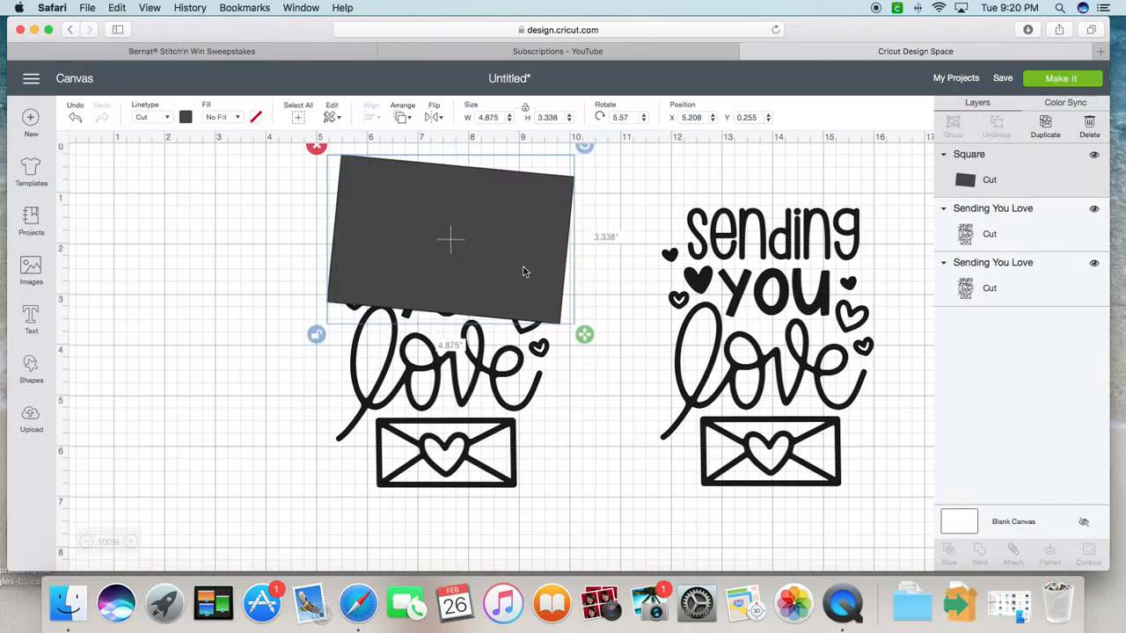
drag(522, 271, 524, 265)
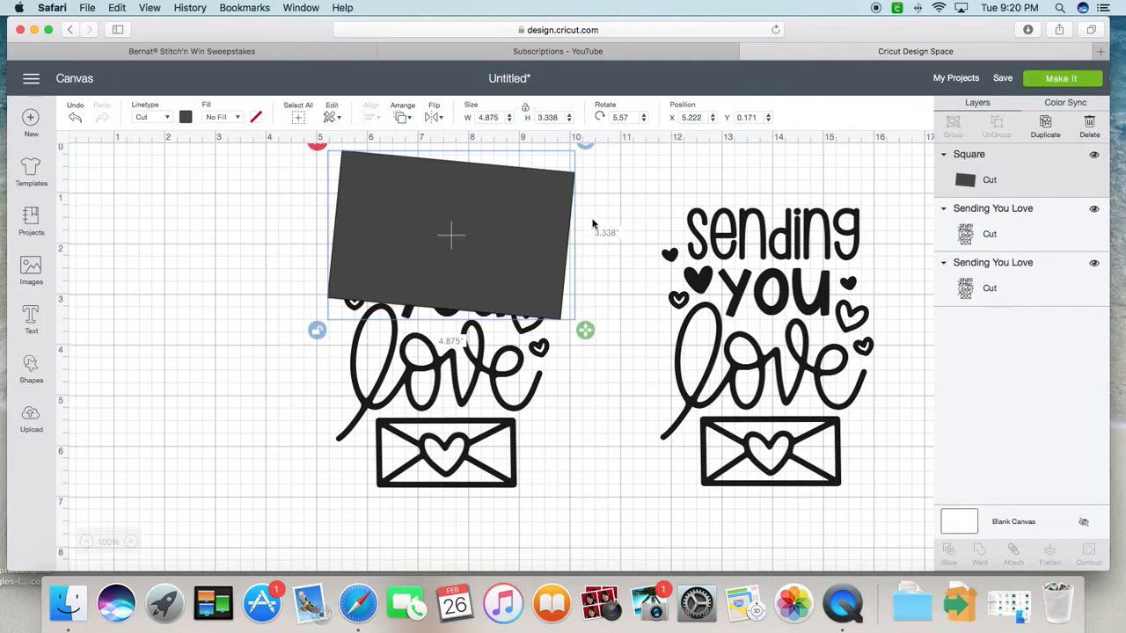
Slice the left-hand Sending You Love image with the rotated rectangle covering "sending you"
click(597, 308)
scroll(595, 328, up, 1)
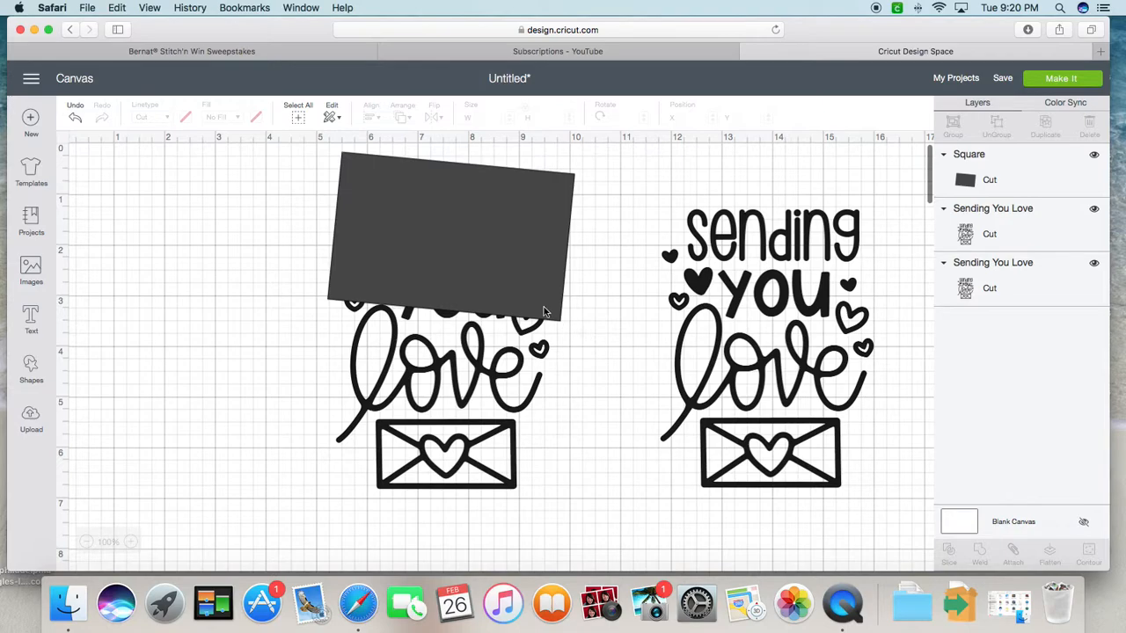
drag(301, 155, 579, 504)
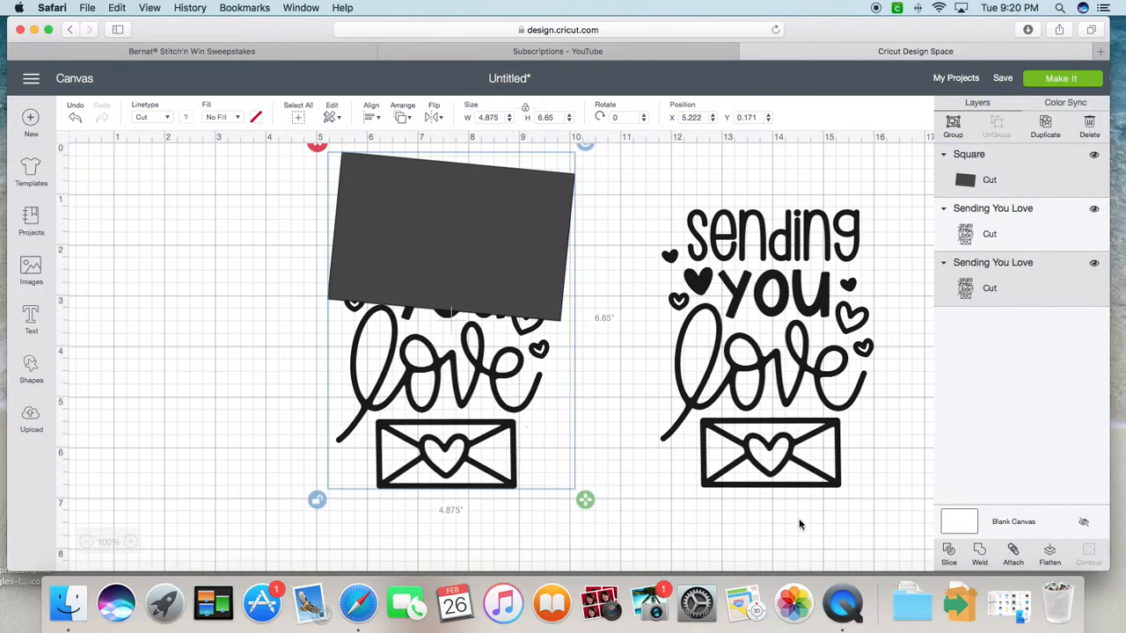
click(948, 552)
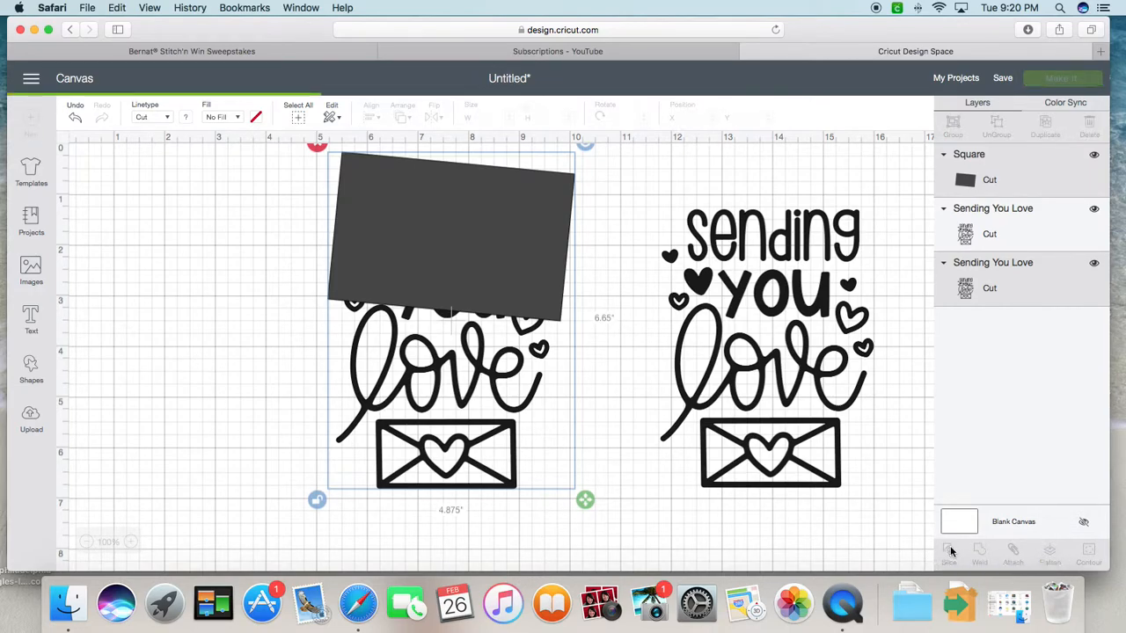
Delete the grey "sending you" piece, the cut-out rectangle and the black "sending you" piece from the slice results
drag(473, 300, 264, 314)
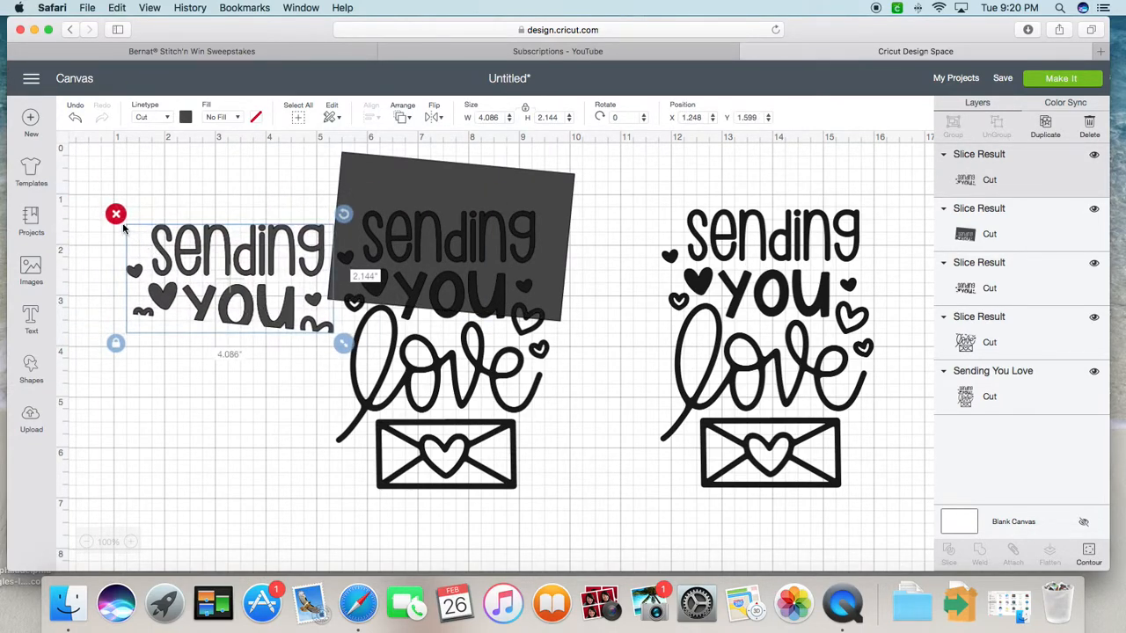
click(115, 213)
drag(416, 249, 172, 409)
click(74, 306)
drag(452, 254, 379, 231)
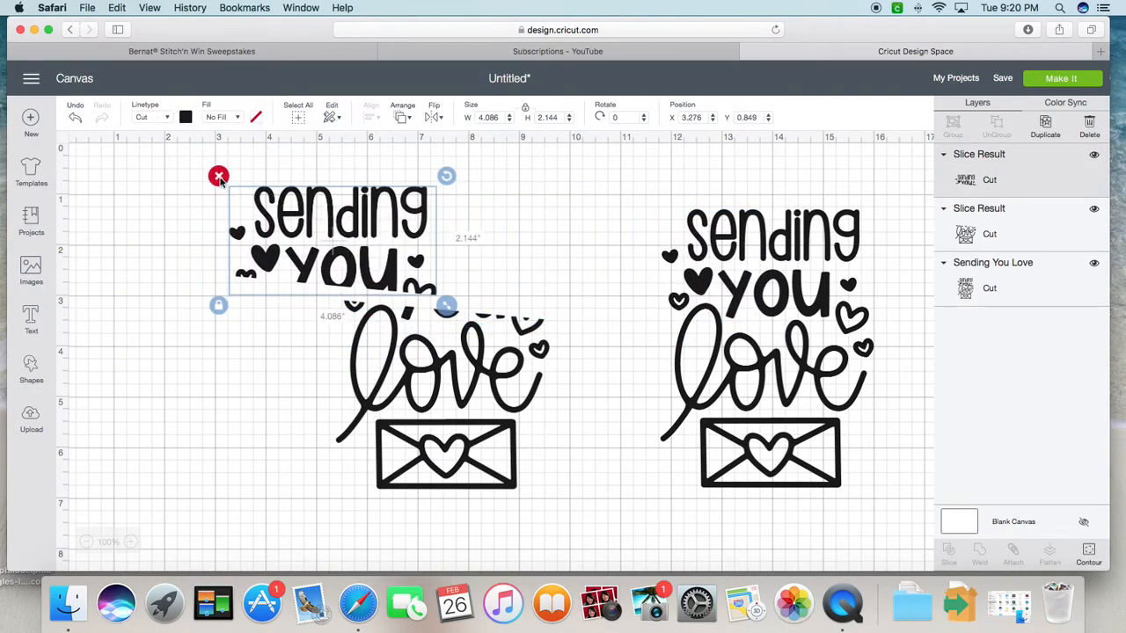
click(219, 177)
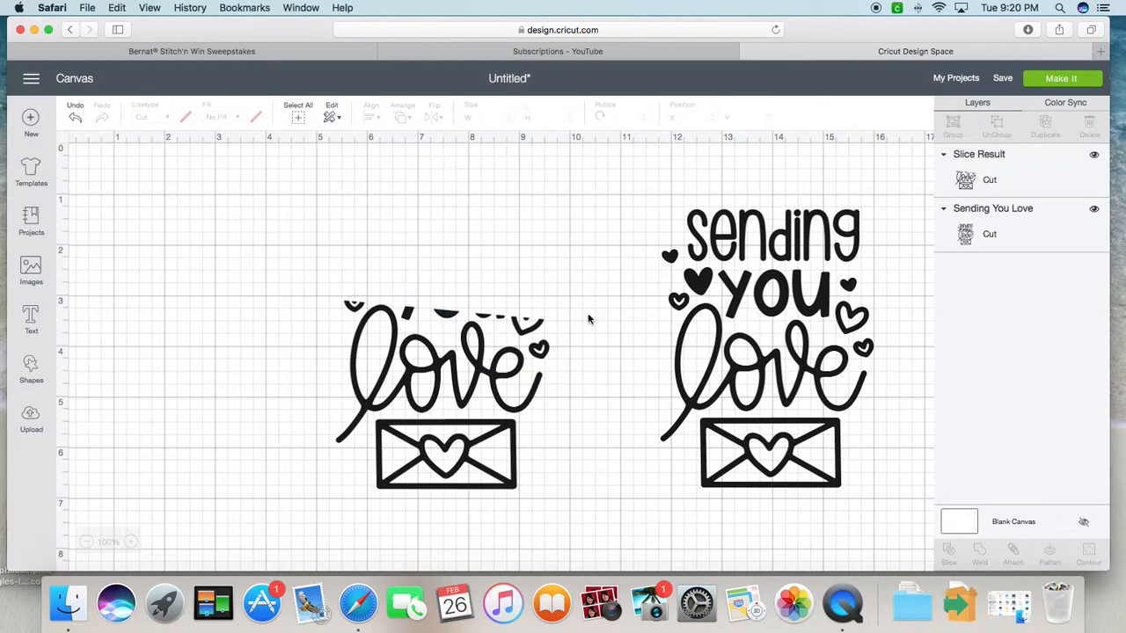
Hide the contours of the leftover letter and heart fragments above the sliced word "love", keeping the small complete heart
click(490, 398)
click(1087, 551)
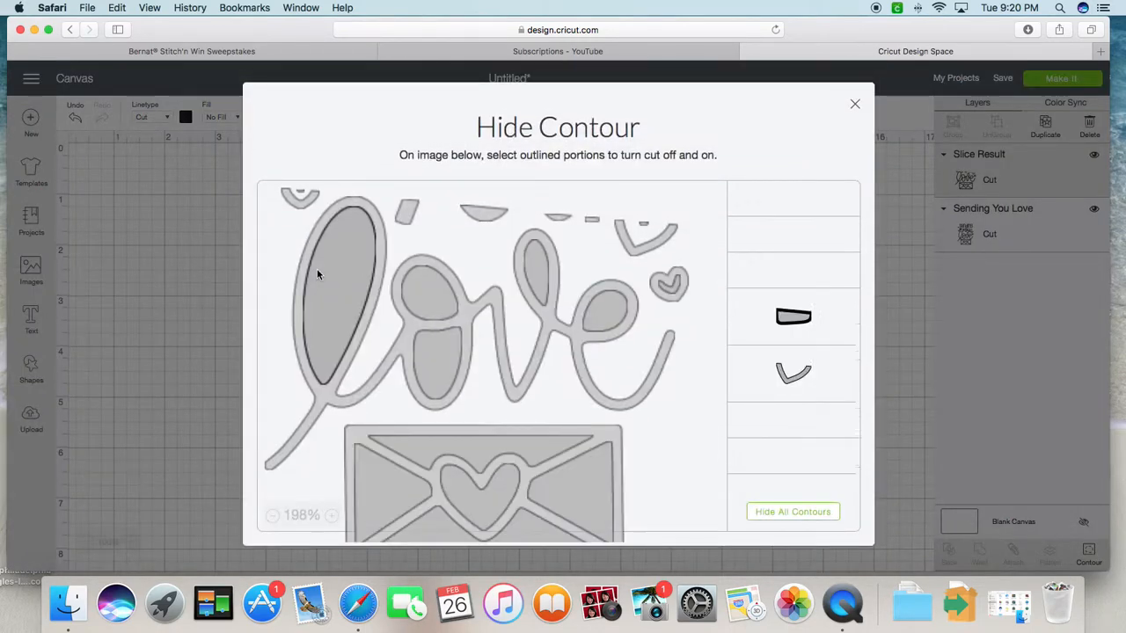
click(300, 195)
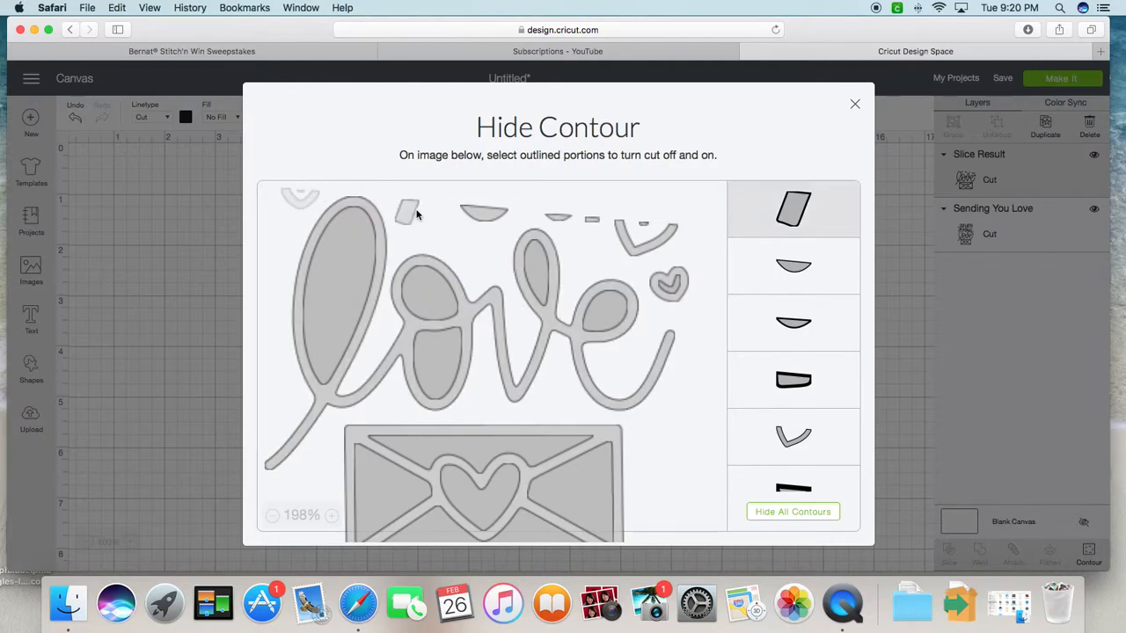
click(482, 211)
click(557, 219)
click(591, 220)
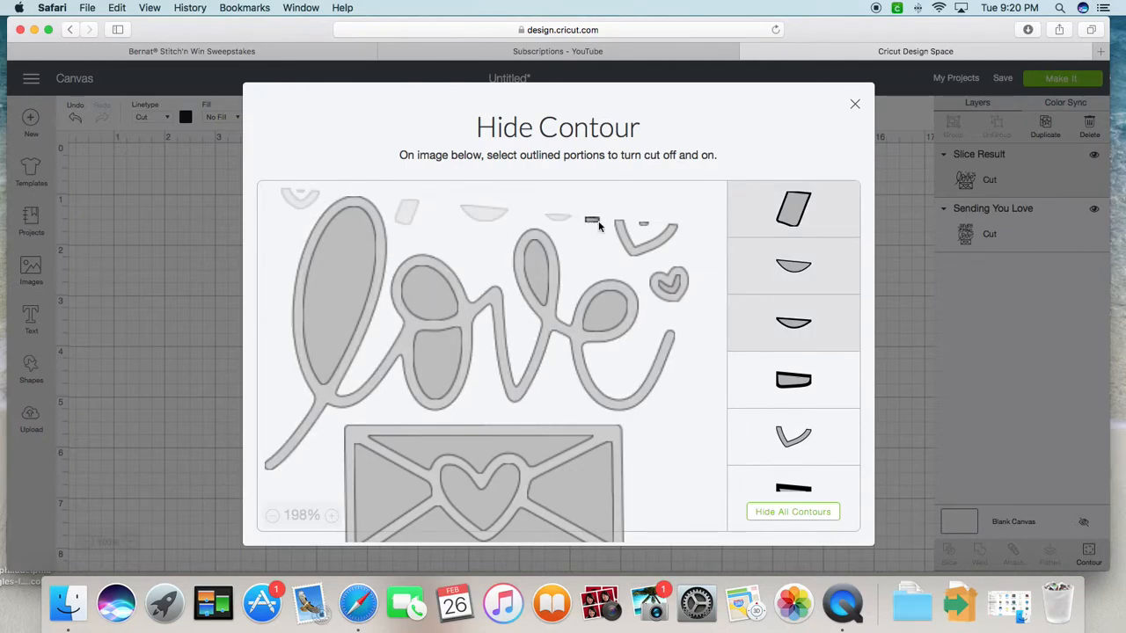
click(623, 235)
click(643, 227)
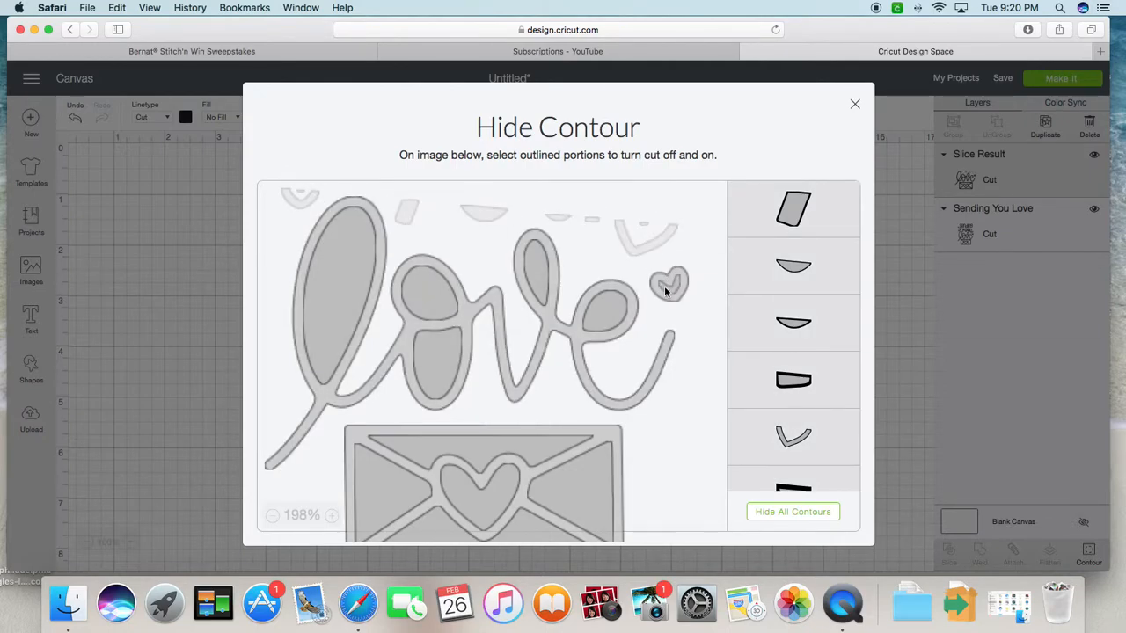
click(161, 279)
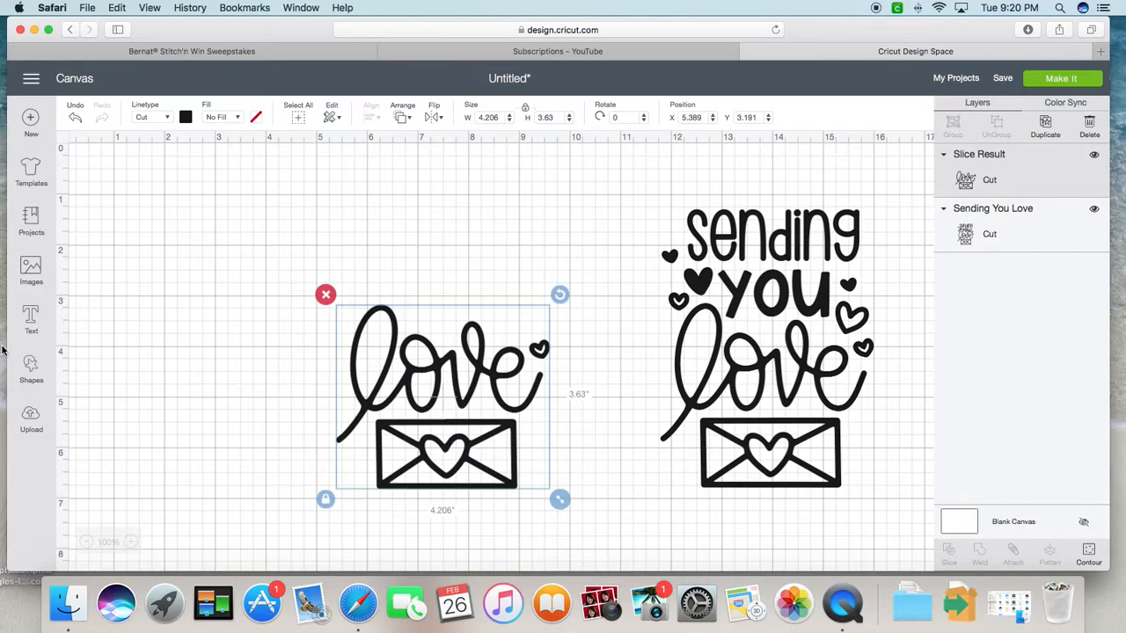
Add another square and place it over the envelope below the sliced word "love"
click(32, 369)
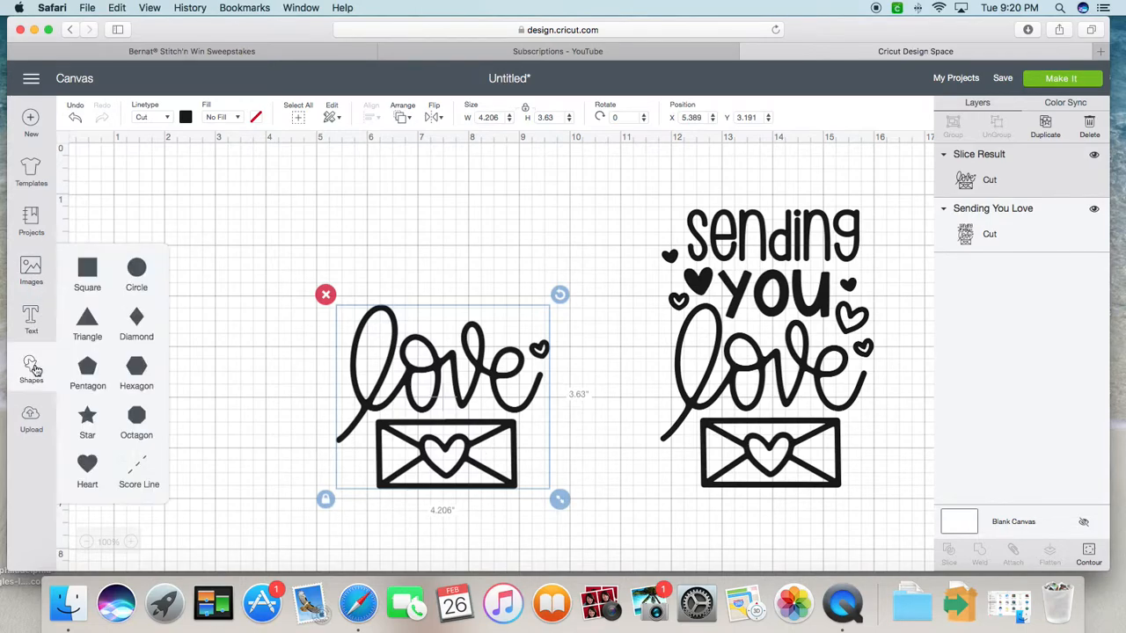
click(88, 269)
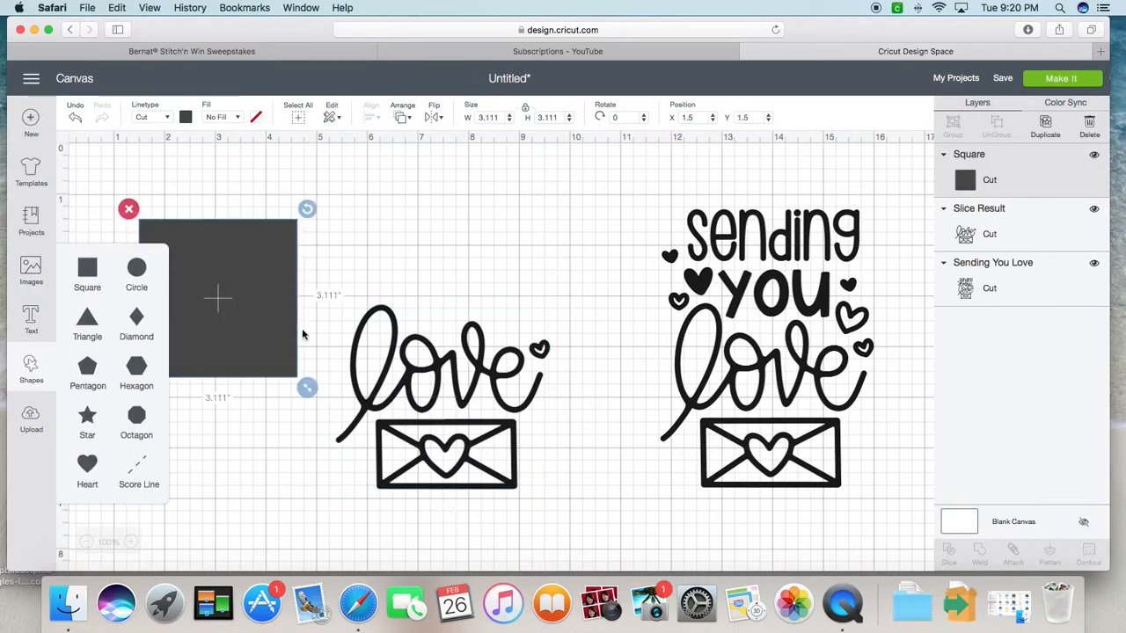
drag(274, 314, 490, 510)
click(381, 334)
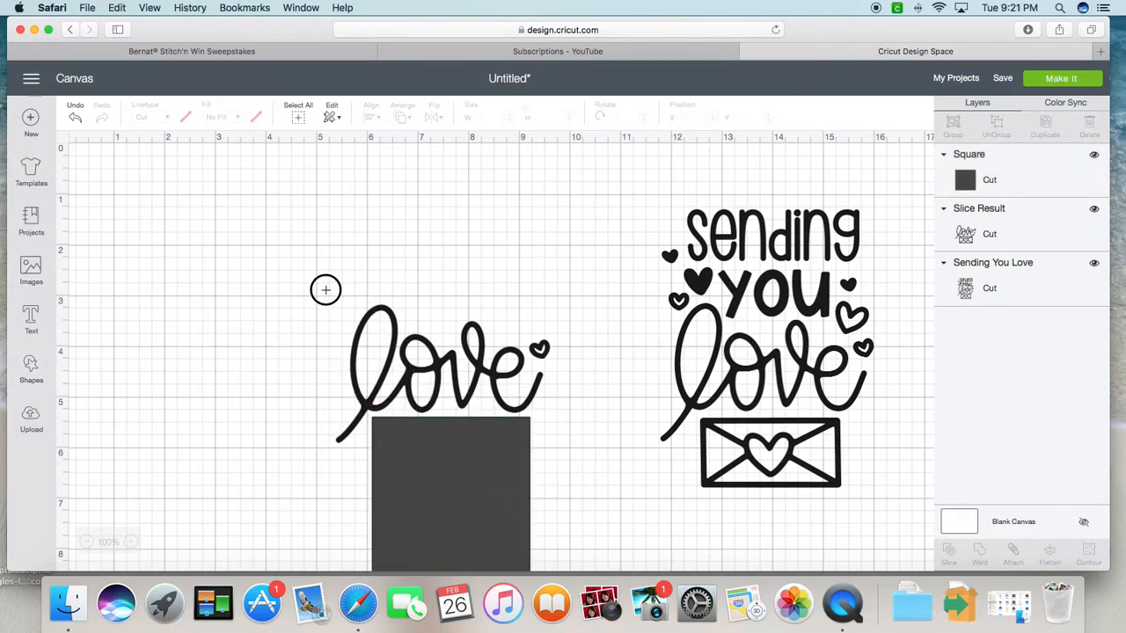
Slice the "love" and envelope image with the square covering the envelope
scroll(328, 294, down, 3)
drag(310, 217, 565, 535)
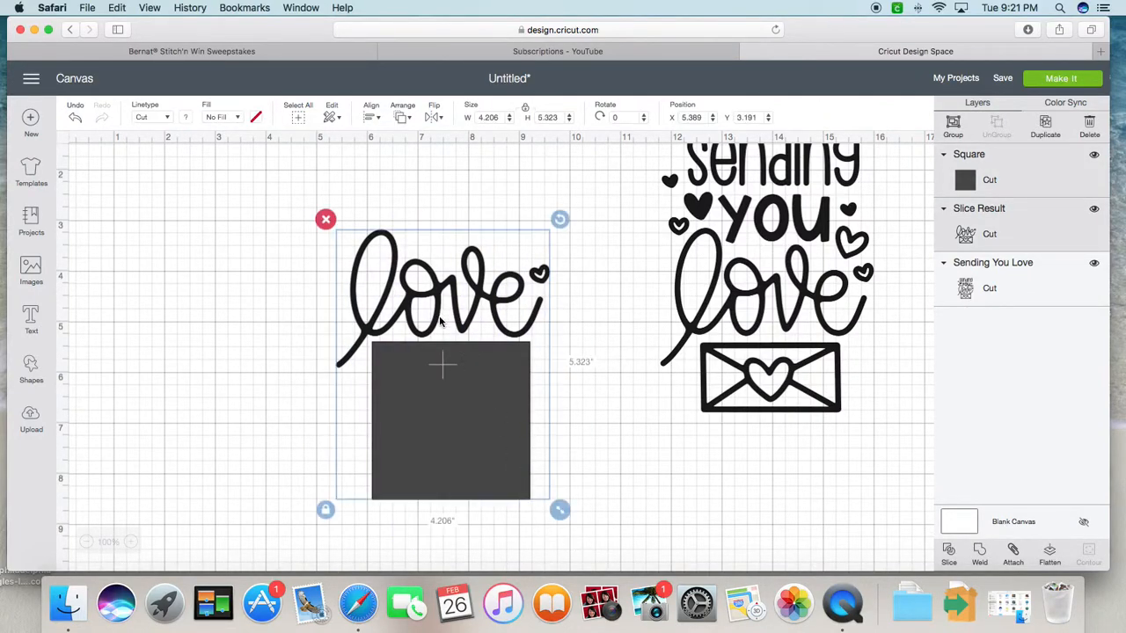
click(948, 554)
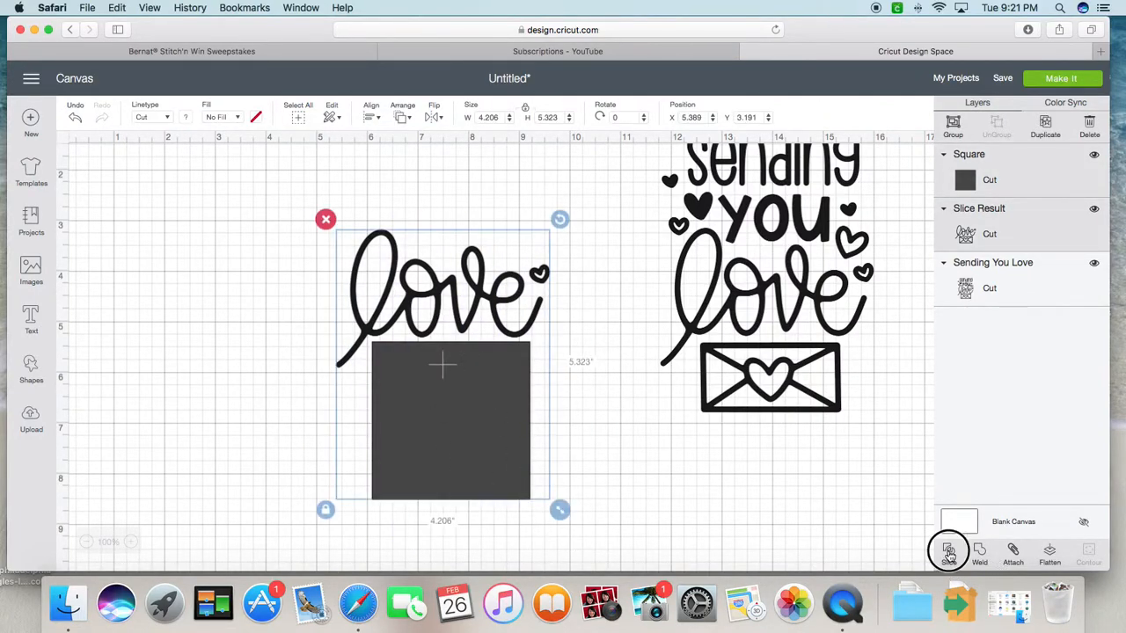
Move the grey envelope, the cut-out square and the black envelope away from the word "love"
drag(452, 399, 213, 360)
drag(358, 426, 176, 490)
drag(413, 406, 538, 488)
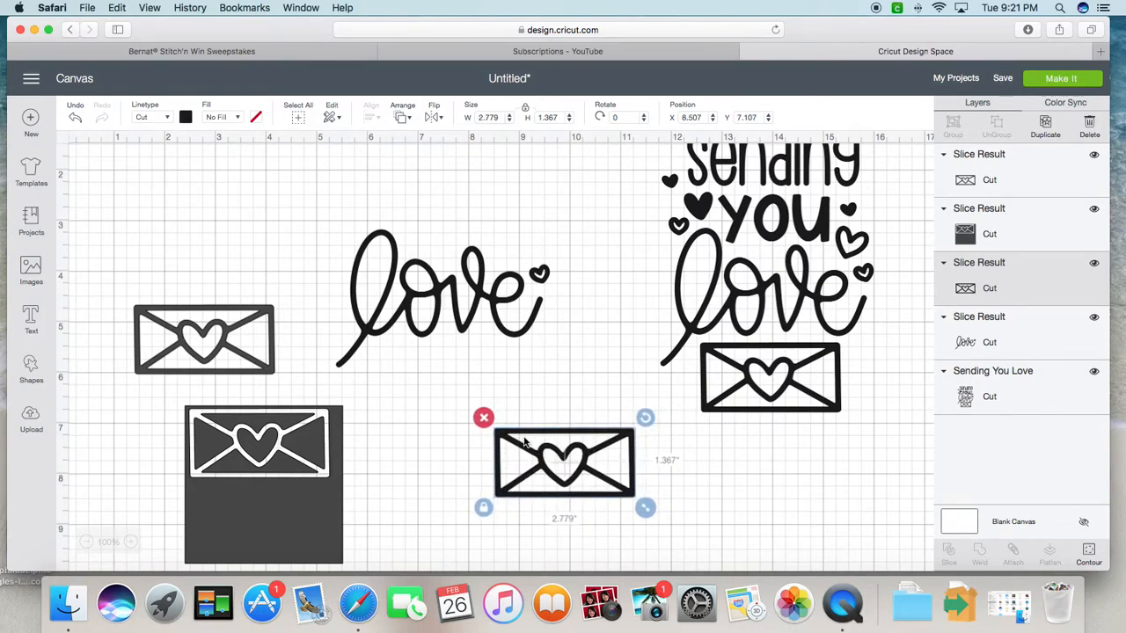
Delete the cut-out square and both loose envelopes left over from slicing, keeping the word "love" and the original image
drag(330, 476, 430, 468)
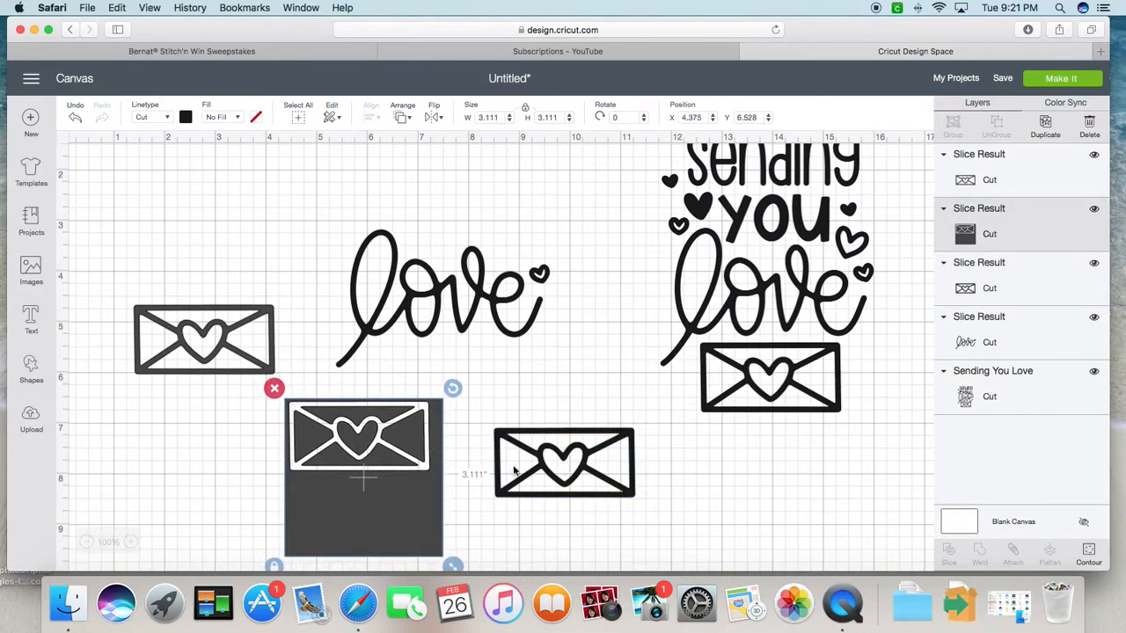
drag(566, 470, 563, 455)
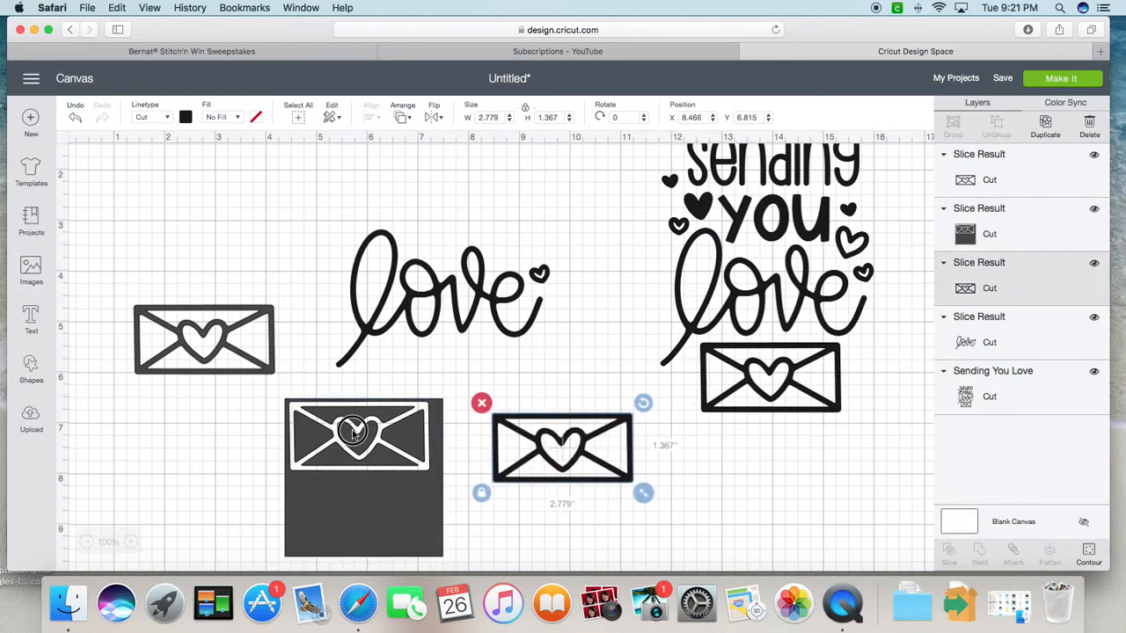
click(364, 472)
click(271, 384)
click(528, 421)
click(479, 403)
click(248, 348)
click(123, 296)
Hide the inner and outer contours of the small heart beside the sliced word "love"
click(509, 298)
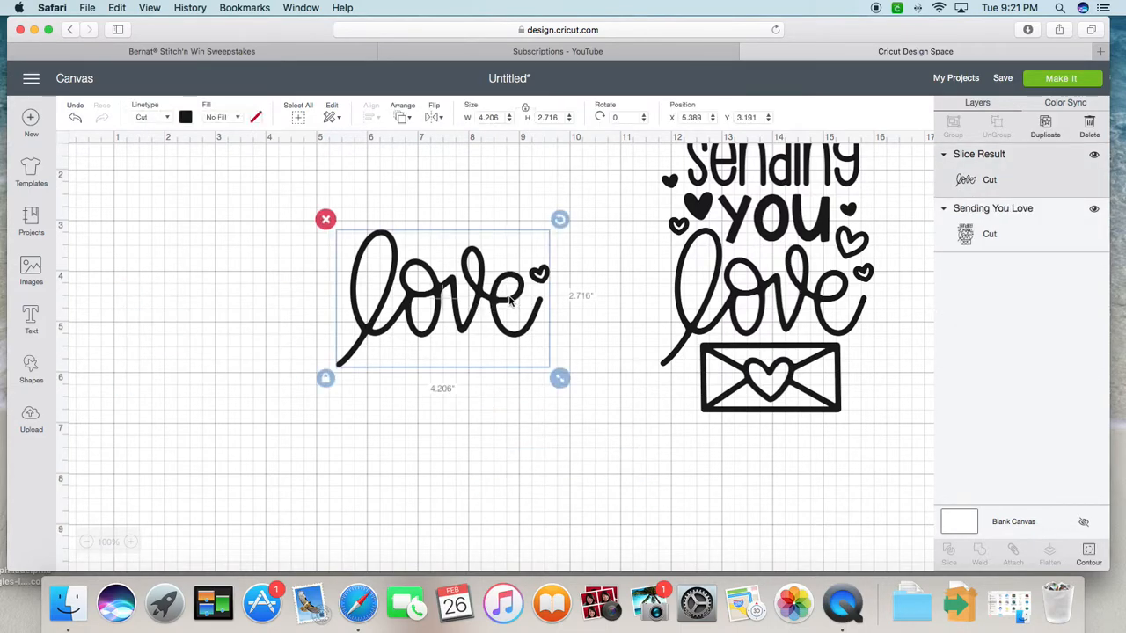
click(1084, 554)
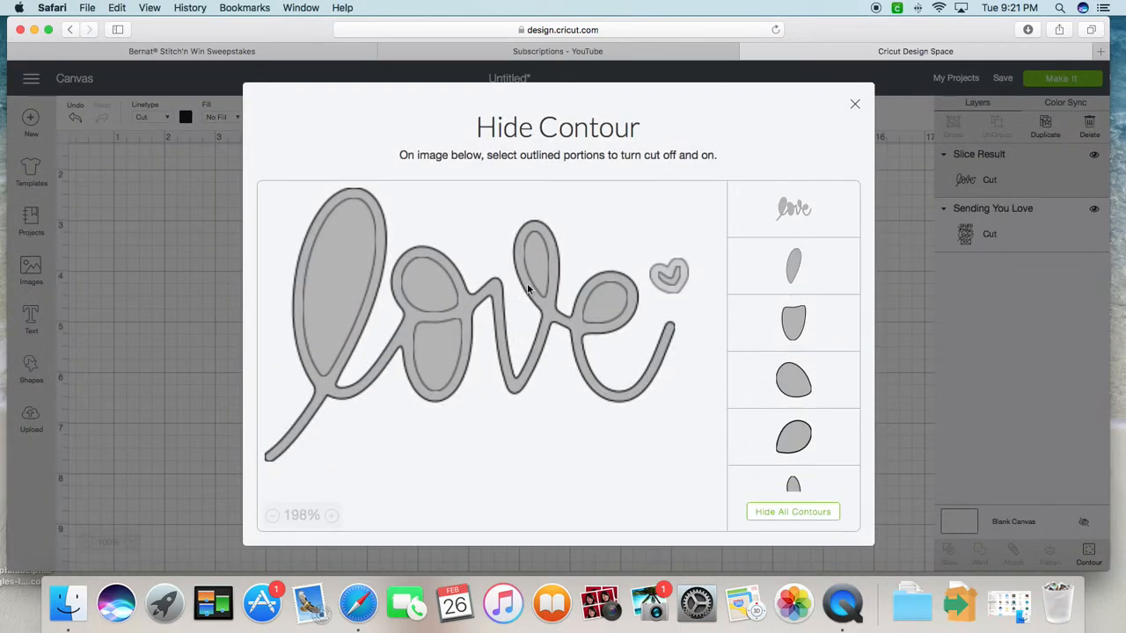
click(662, 274)
click(196, 326)
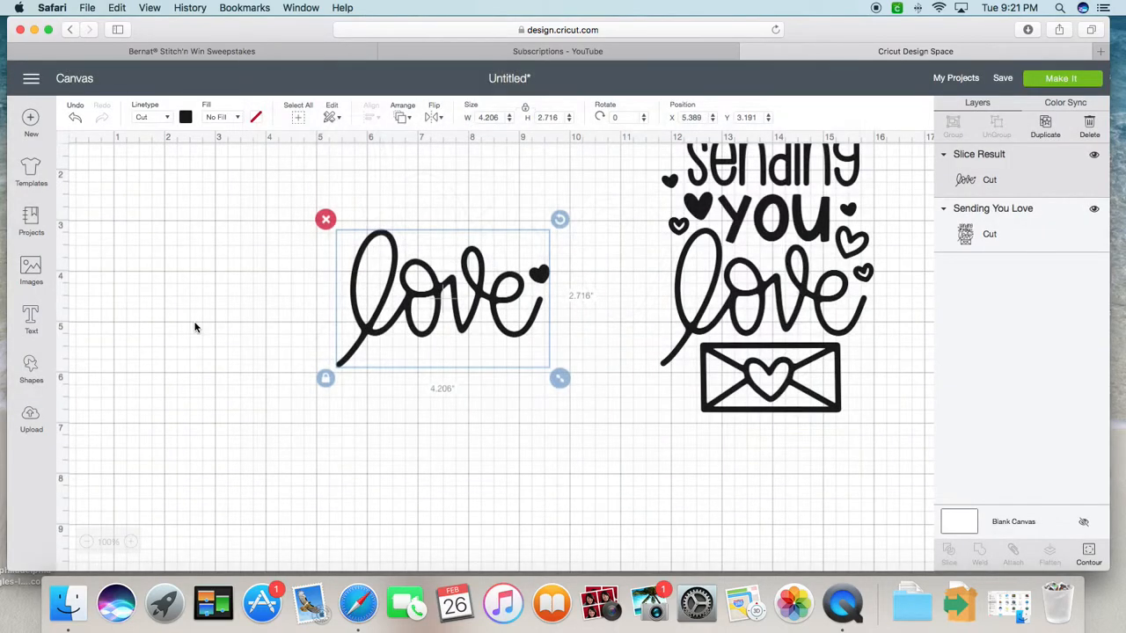
click(1090, 555)
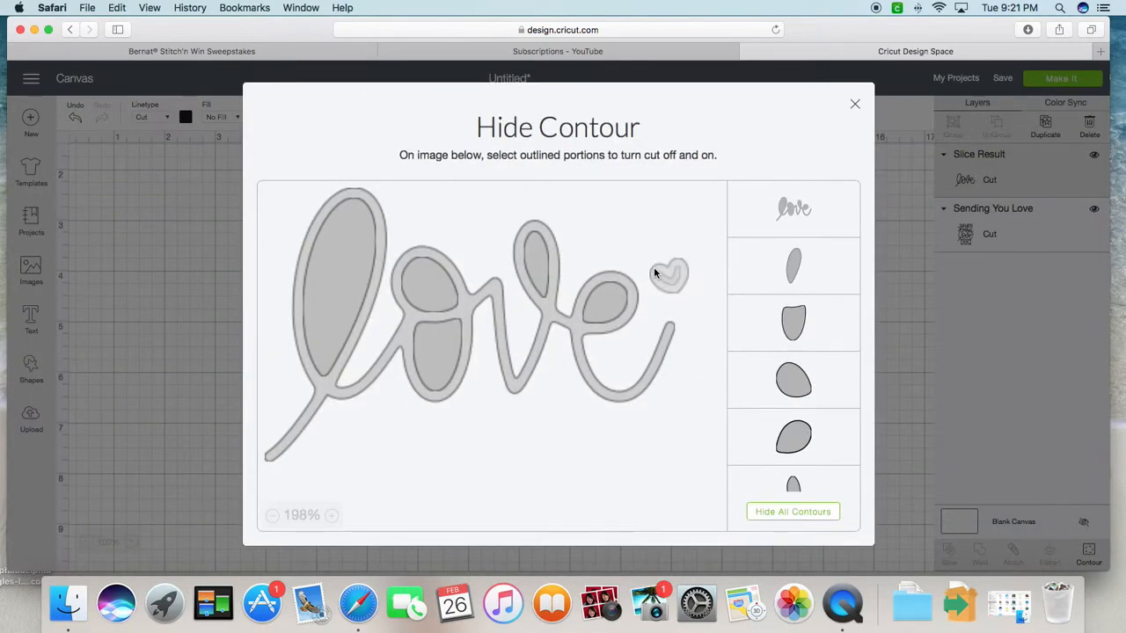
click(190, 311)
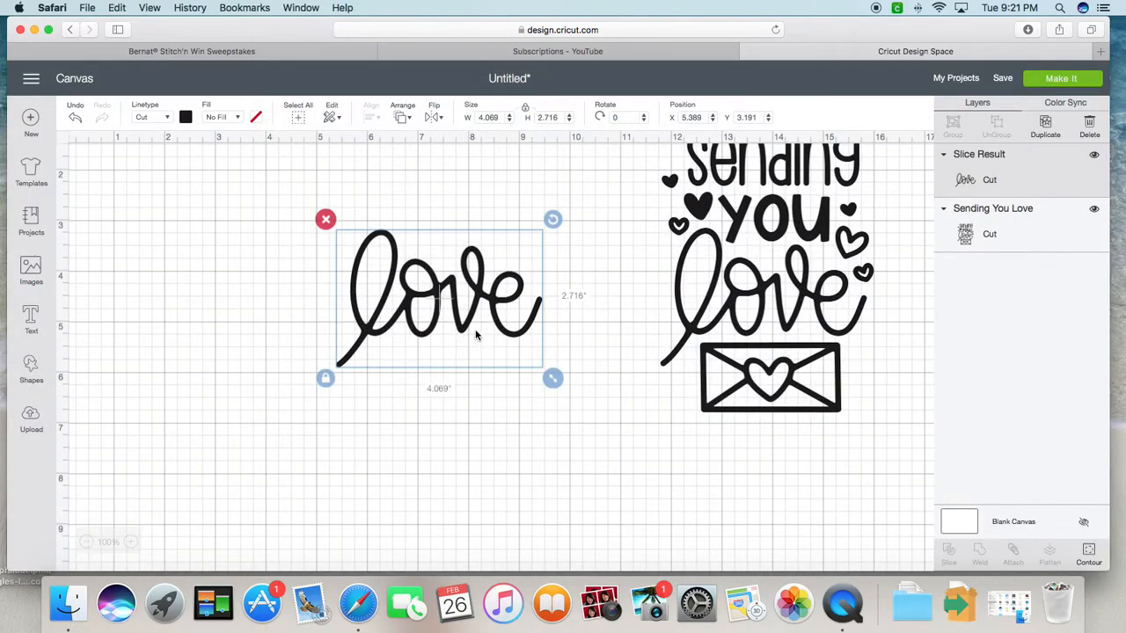
Recolour the sliced word "love" dark red (#B71B1B) and move it closer to the original image
drag(491, 324, 485, 361)
scroll(726, 357, up, 3)
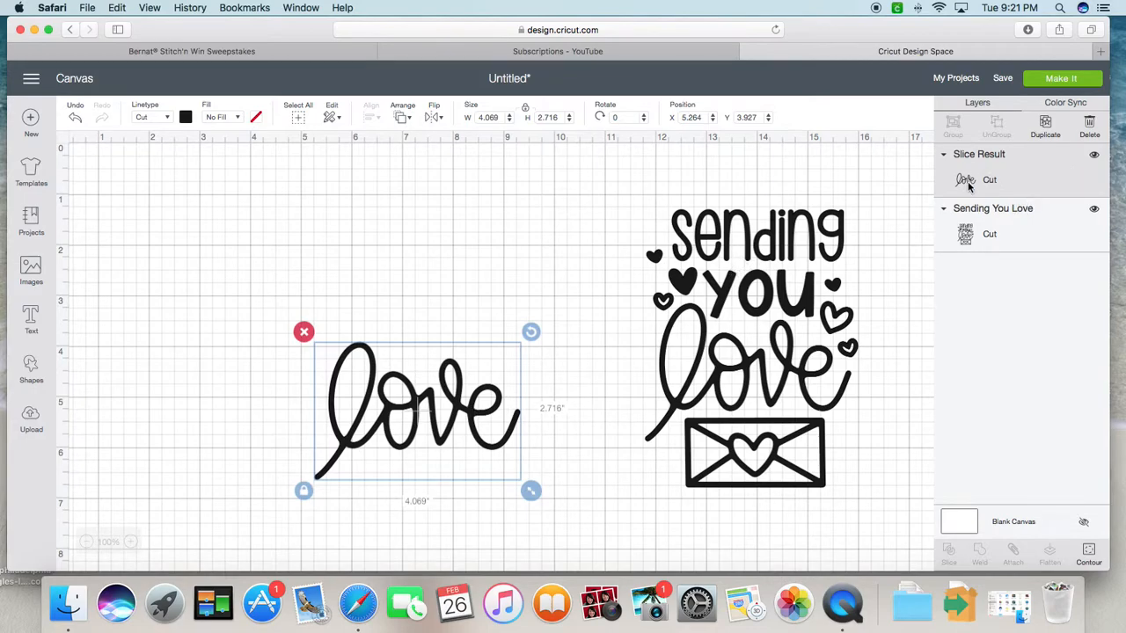
click(185, 118)
click(201, 228)
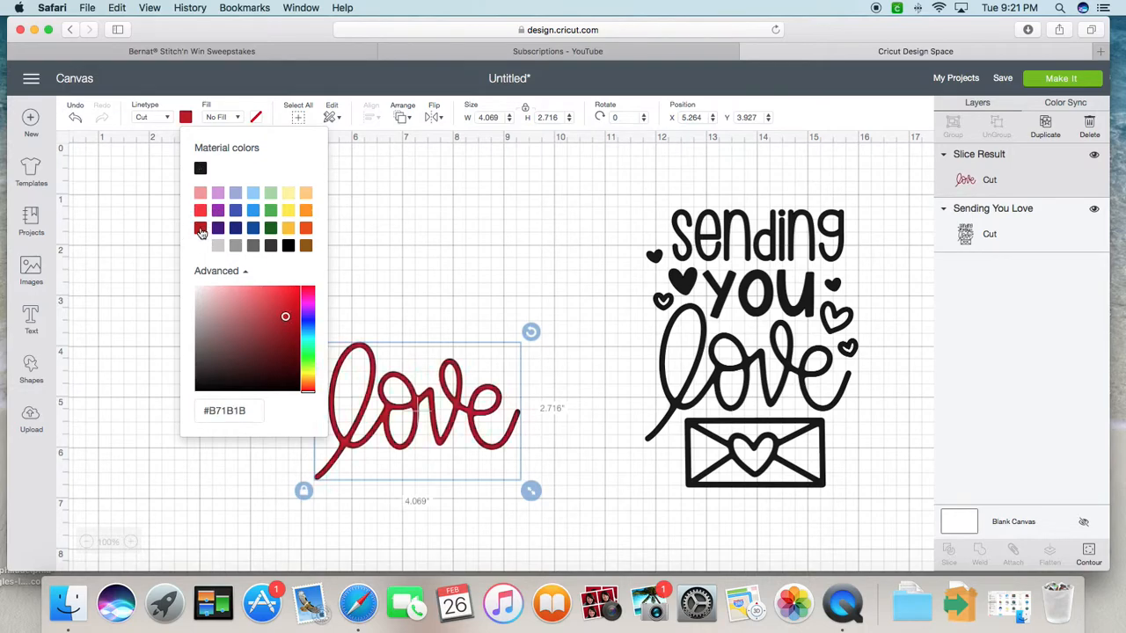
drag(468, 408, 527, 336)
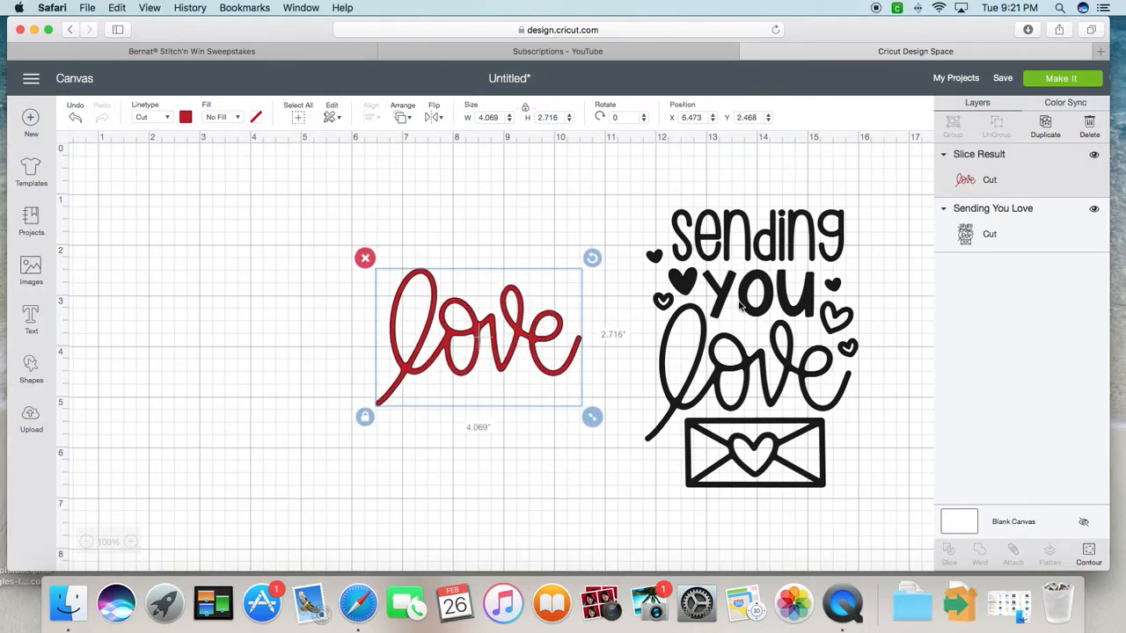
Hide the outline and all inner loops of the word "love" in the Sending You Love image using Contour
click(743, 298)
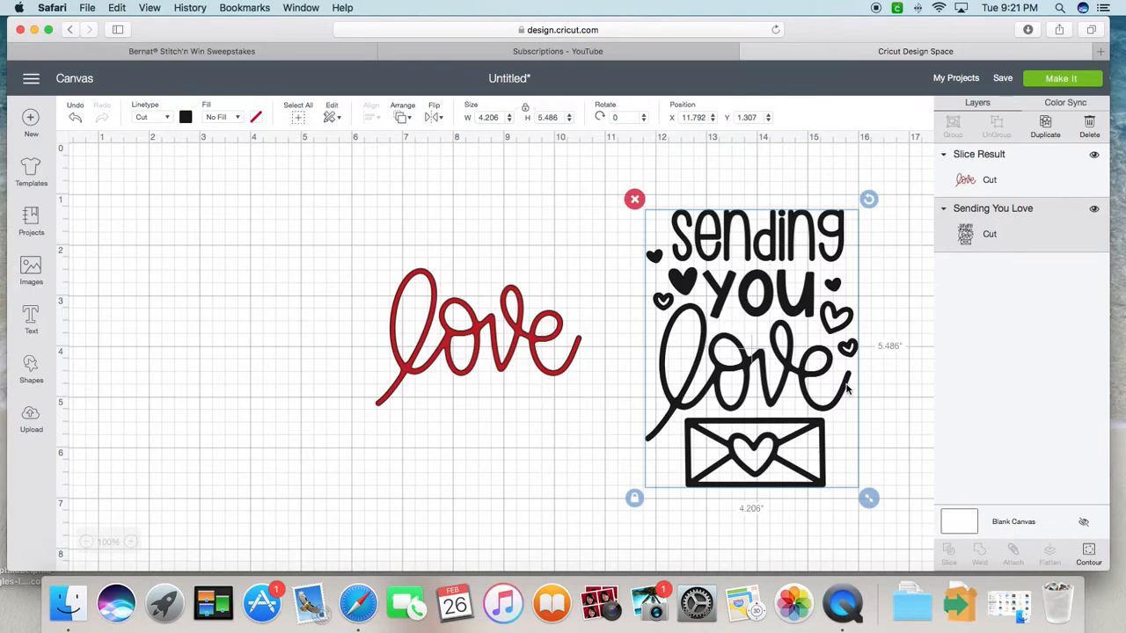
click(1088, 552)
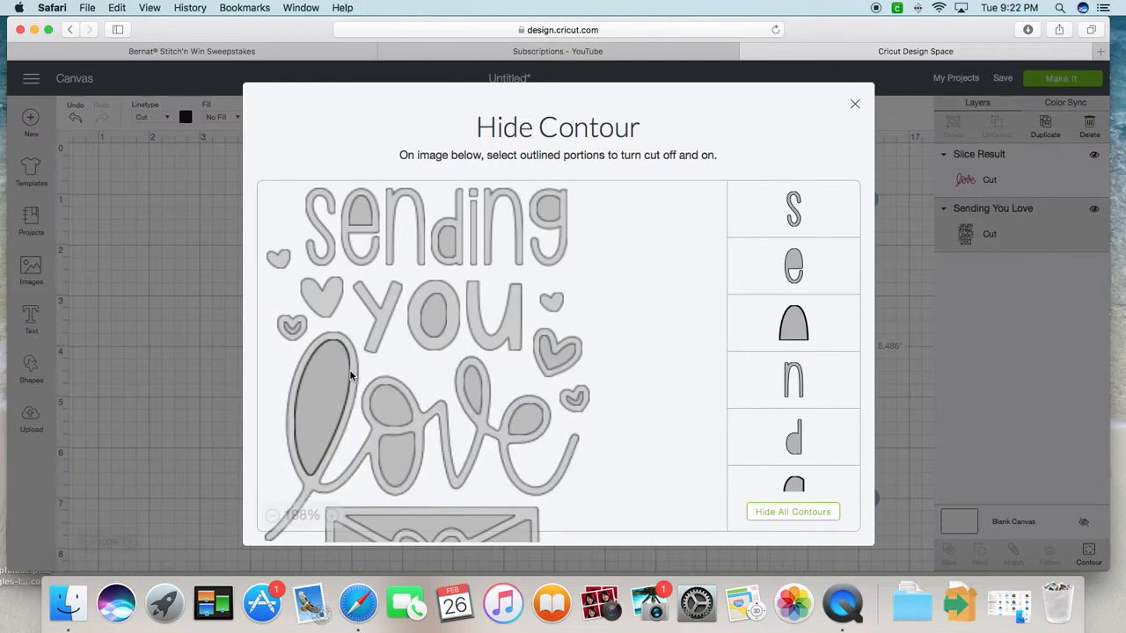
click(361, 384)
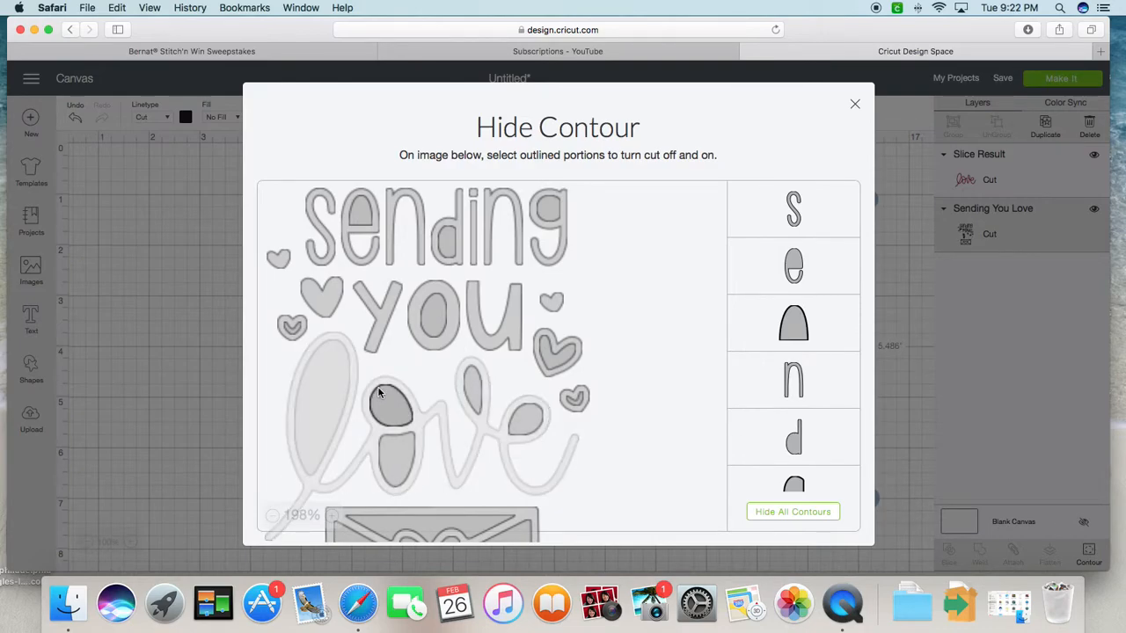
click(387, 410)
click(393, 456)
click(472, 387)
click(523, 420)
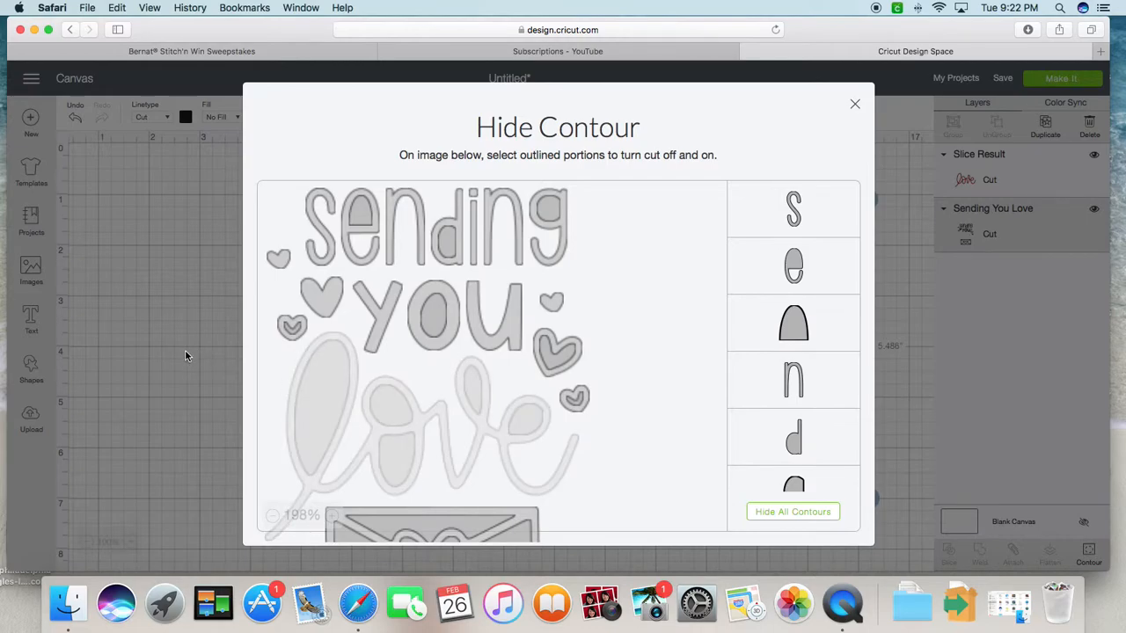
click(186, 355)
Fit the red "love" into the gap above the envelope and group it with the Sending You Love image
drag(527, 340, 792, 366)
click(909, 359)
drag(609, 203, 868, 519)
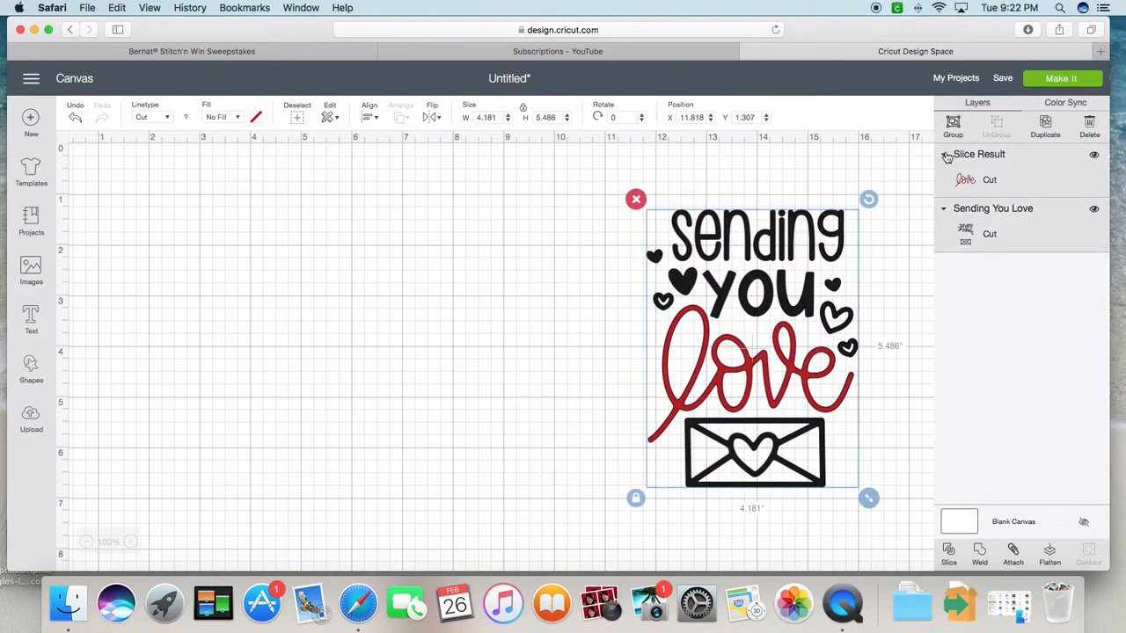
click(952, 121)
Move the grouped design to the middle of the canvas and ungroup it
drag(781, 303, 471, 282)
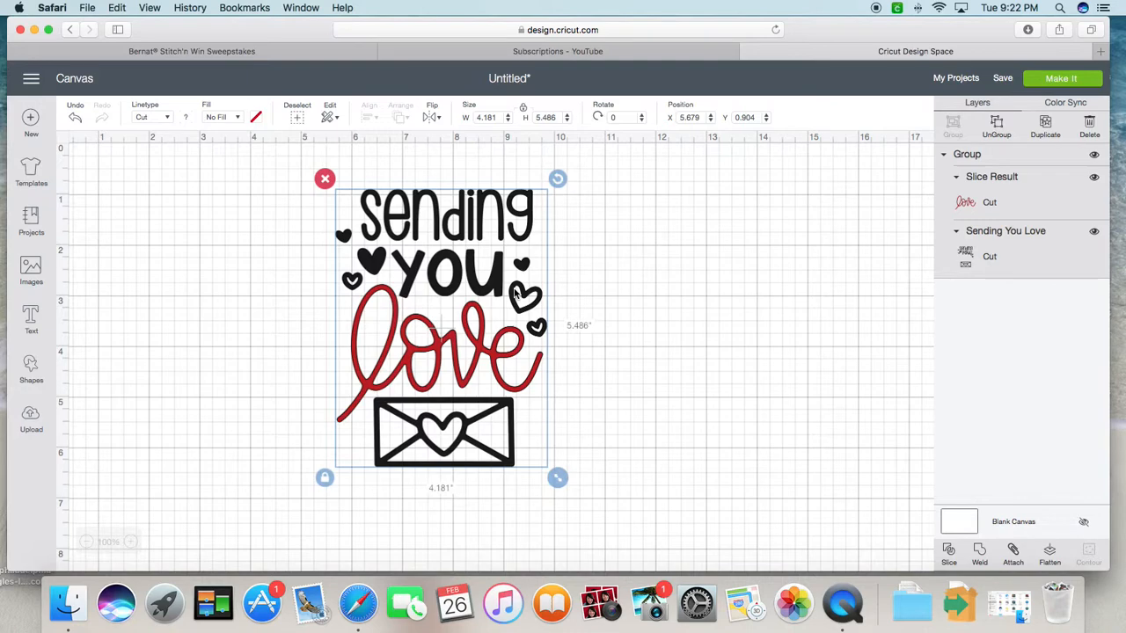
click(996, 127)
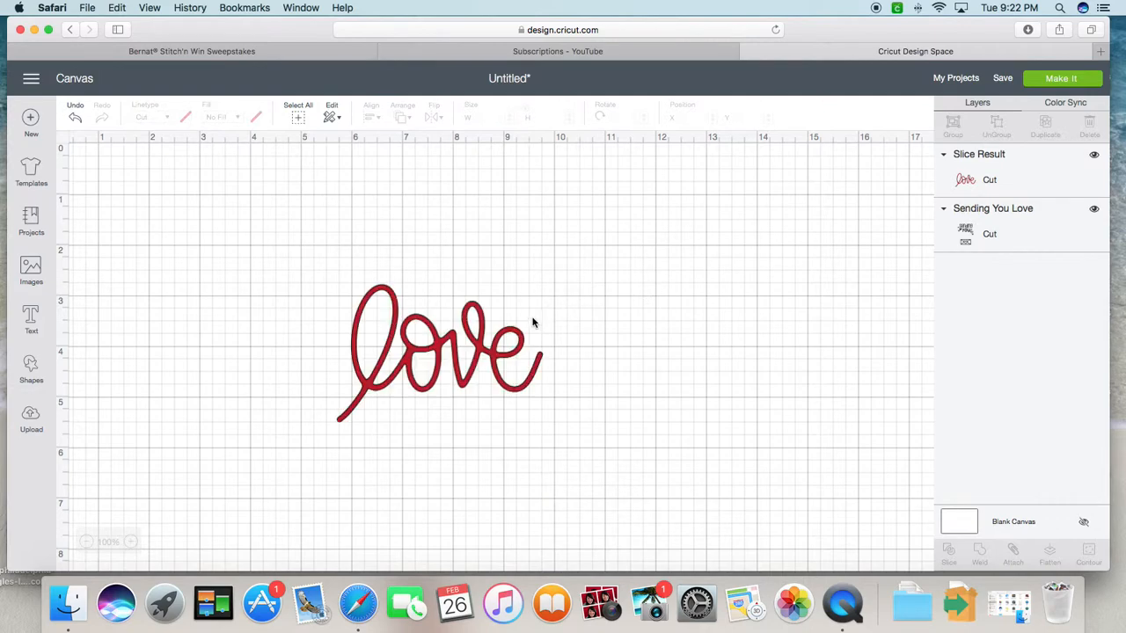
Pull the red "love" out of the design and put it back between "you" and the envelope
drag(476, 347, 922, 341)
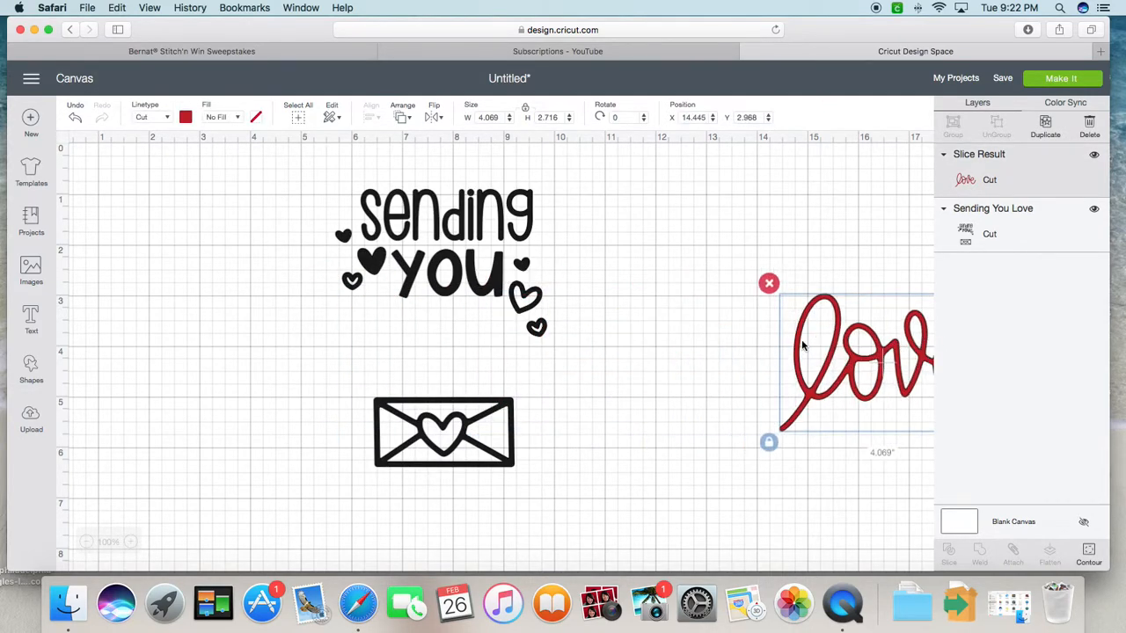
click(489, 247)
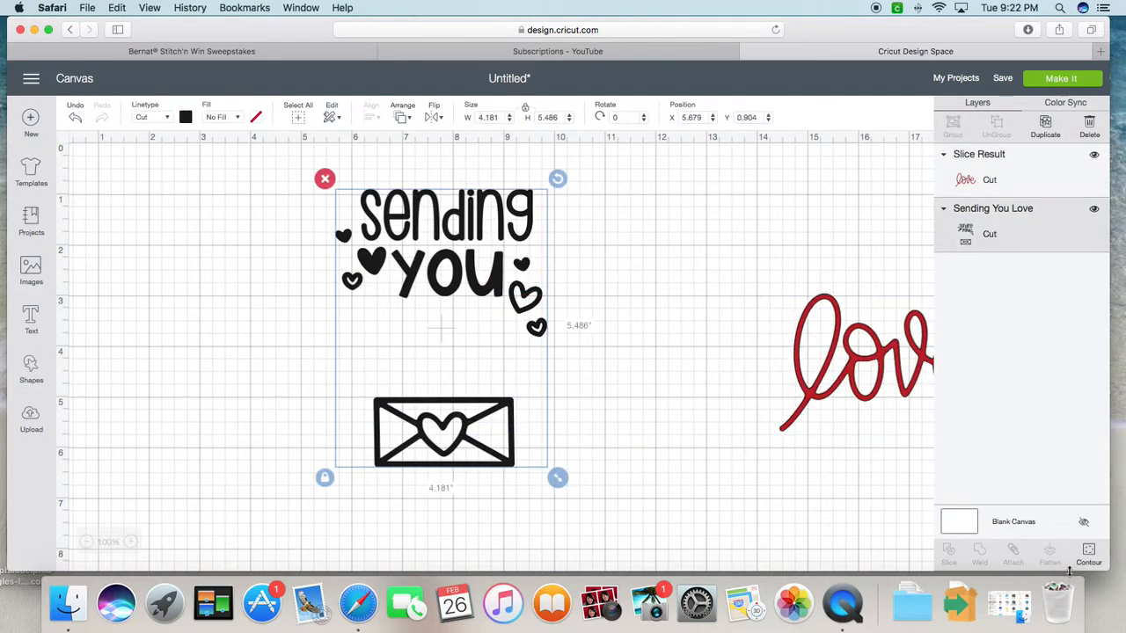
drag(840, 373, 407, 350)
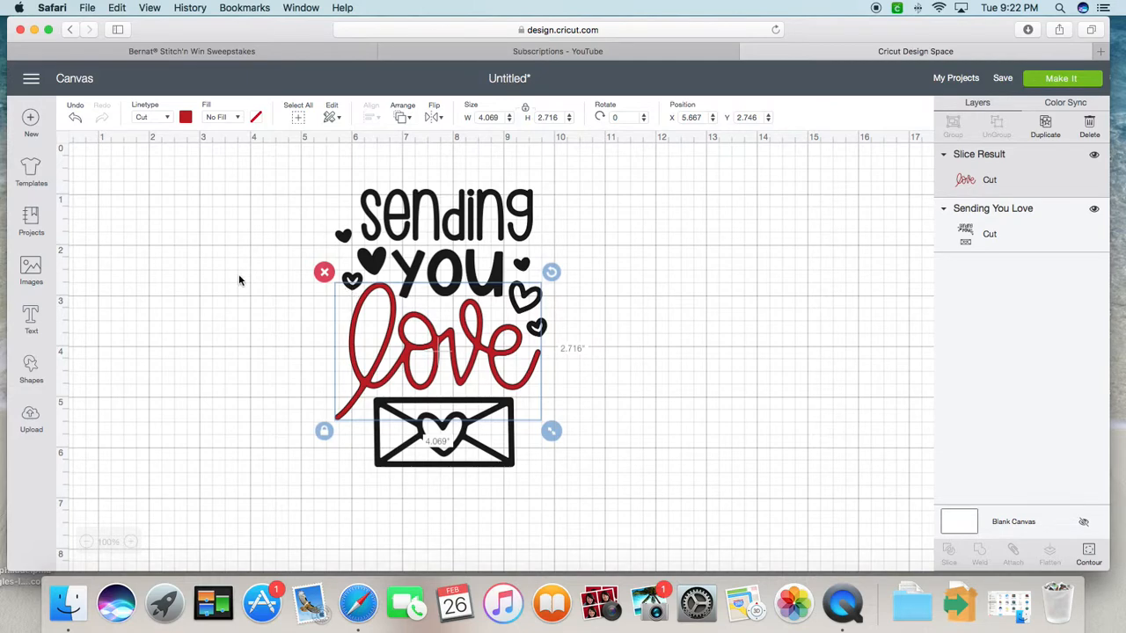
click(283, 200)
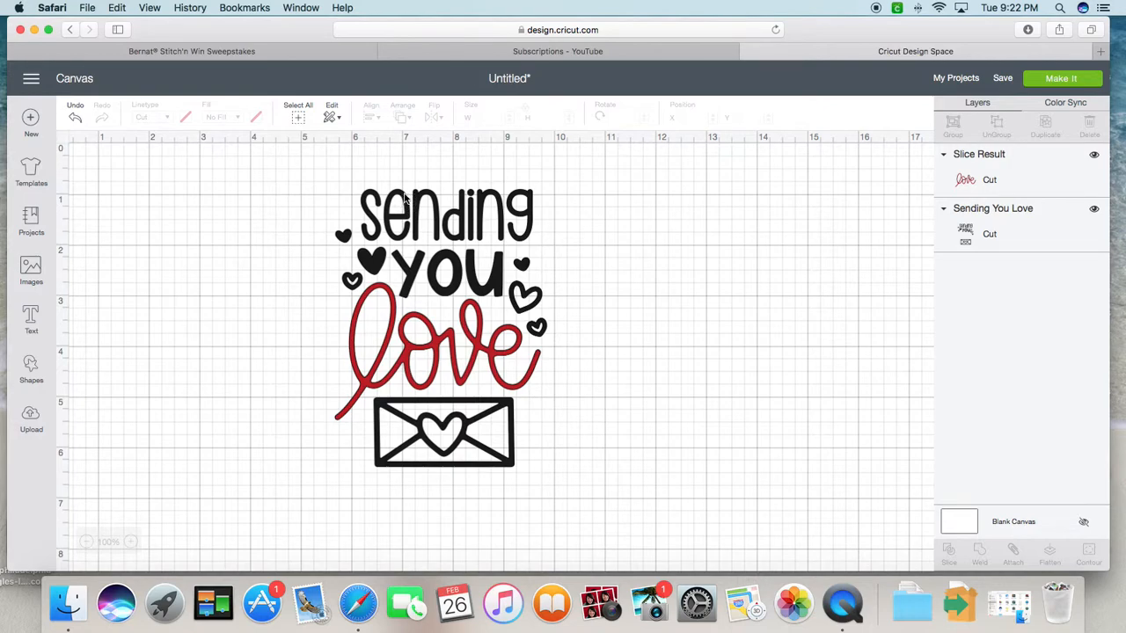